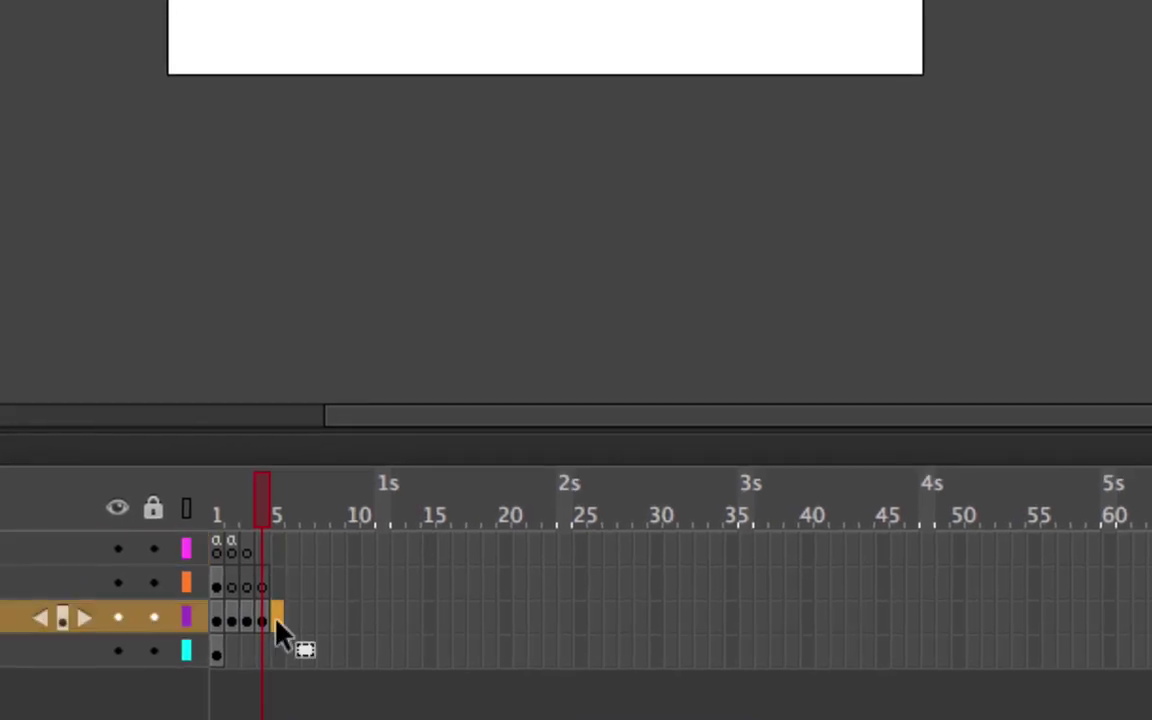
- Add a keyframe at frame 5 of the clips layer and change its stage text to CLIP 4
key("F6")
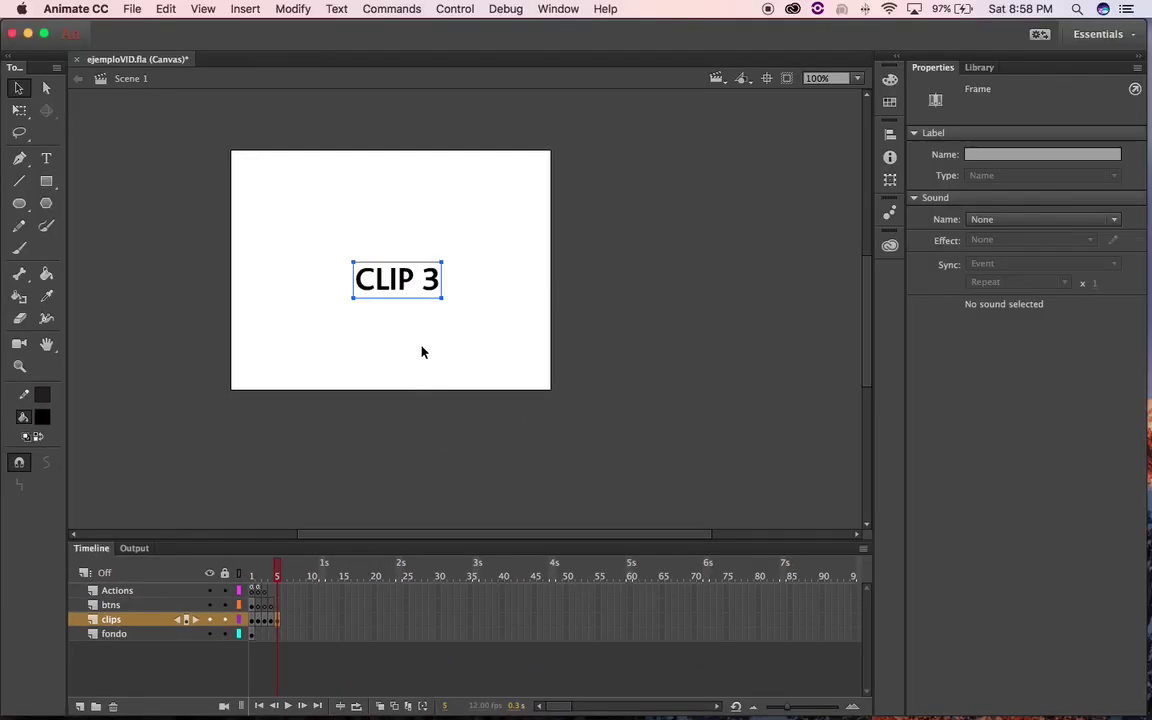
double_click(422, 280)
left_click_drag(428, 283, 469, 287)
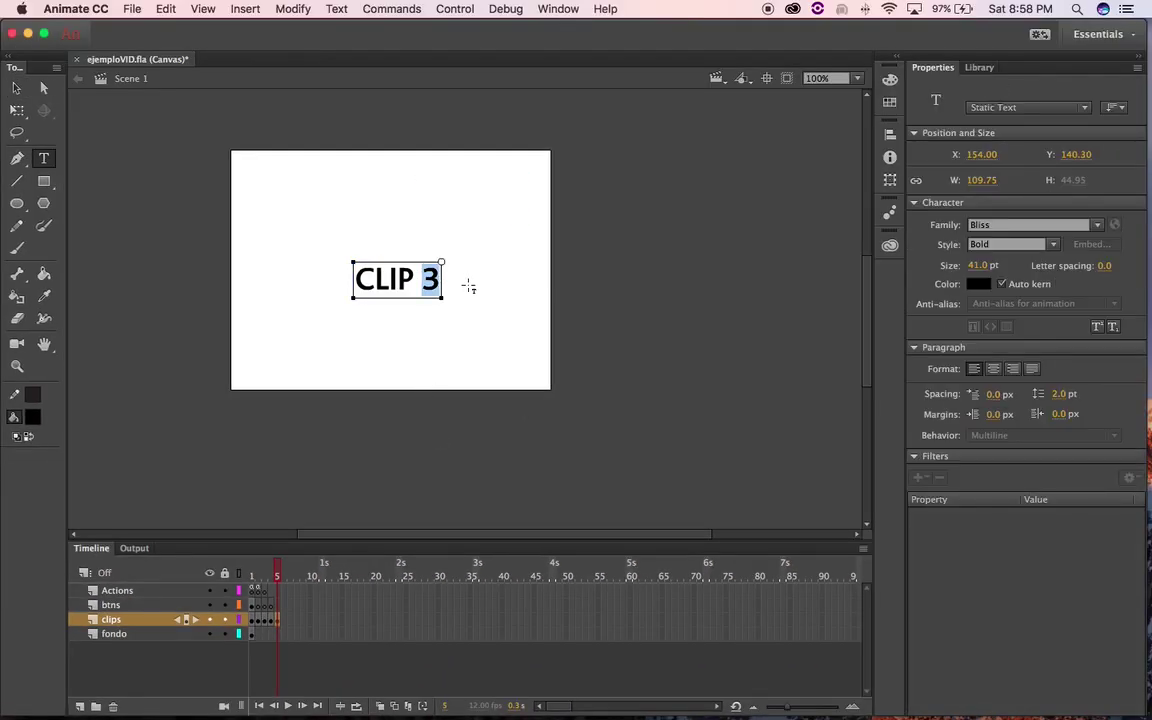
type("4")
left_click(16, 88)
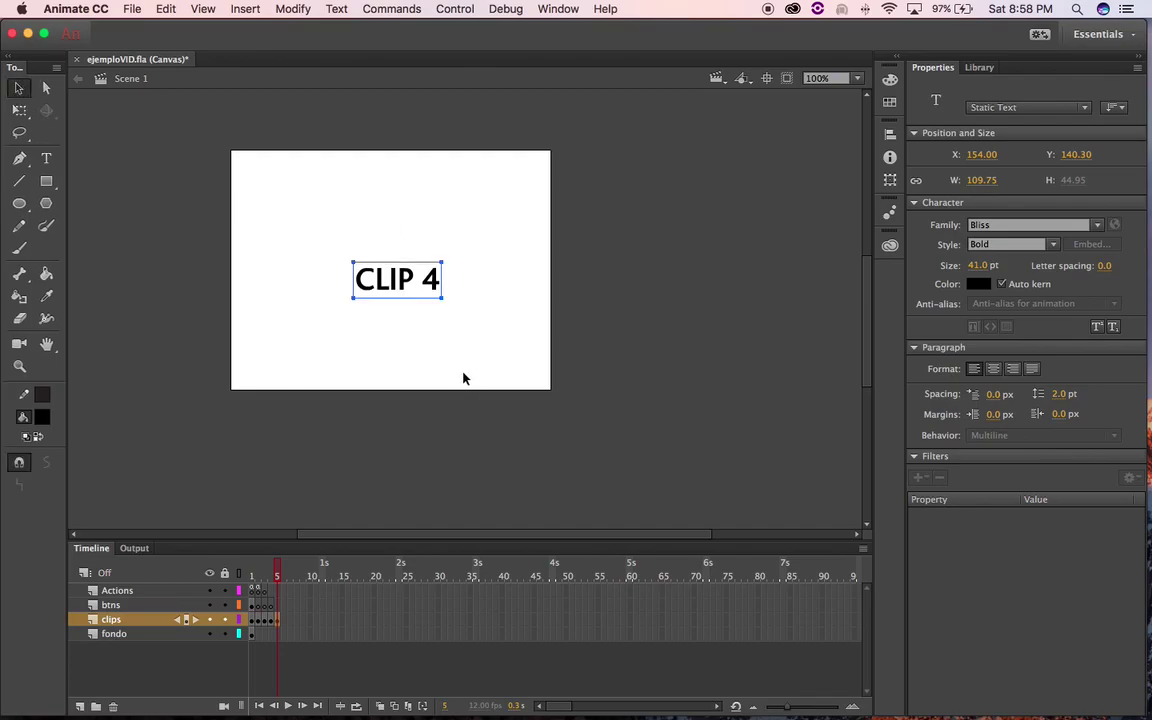
- Scrub back through the clip frames to frame 1 and check the type of the small squares under the MENU banner
mouse_move(277, 580)
left_mouse_down()
mouse_move(252, 580)
mouse_move(280, 580)
left_mouse_up()
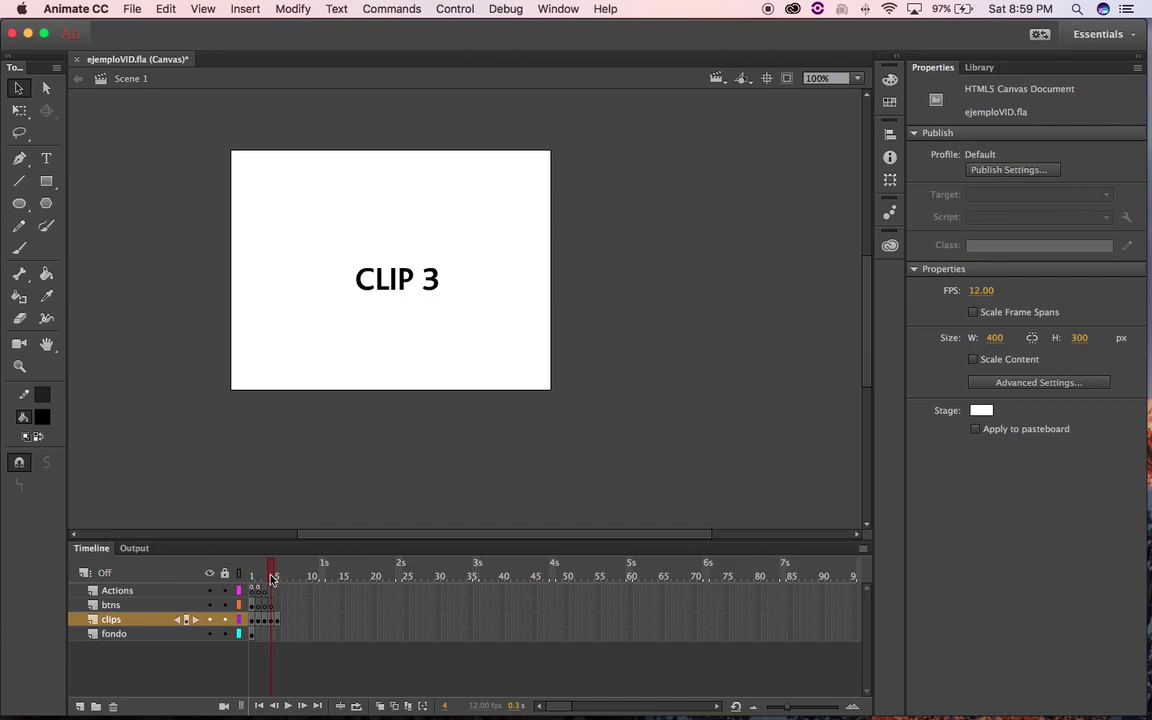
left_click_drag(273, 578, 257, 585)
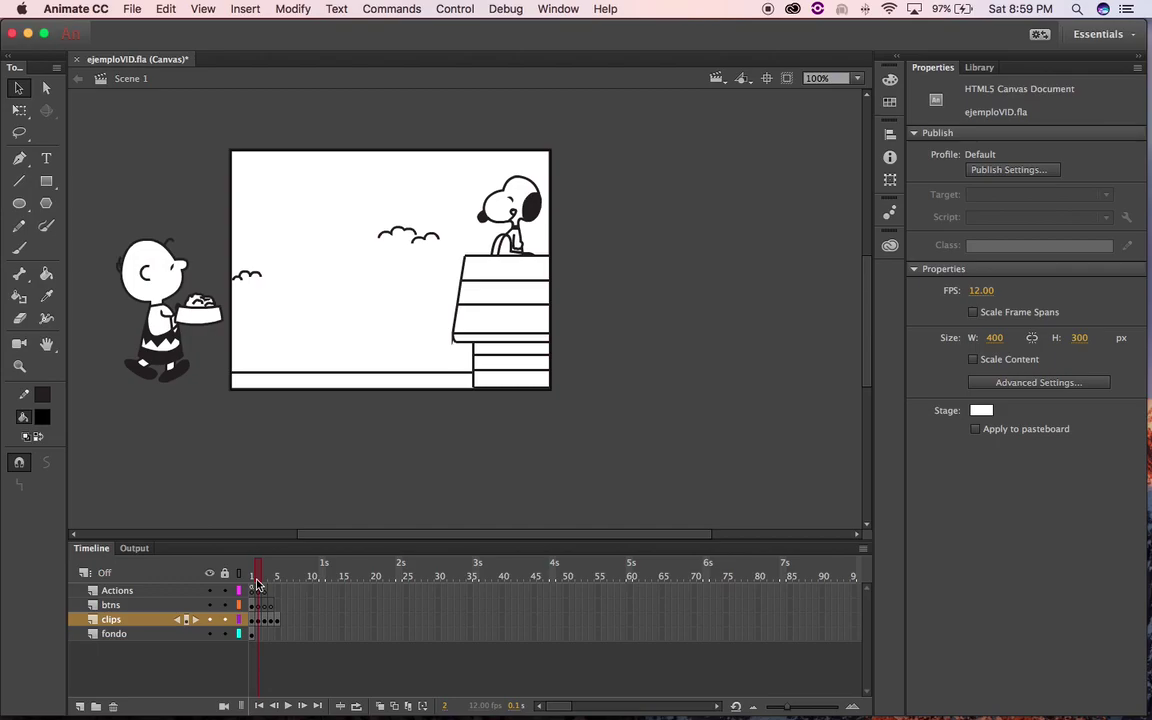
left_click_drag(257, 585, 251, 584)
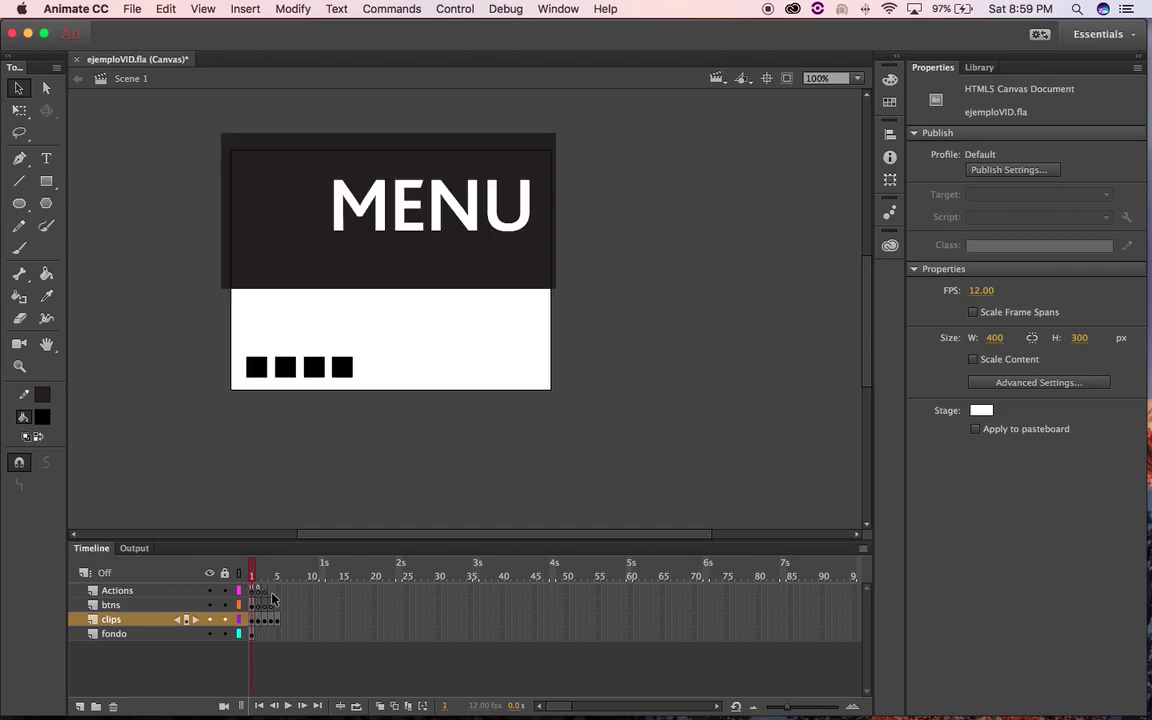
left_click(257, 369)
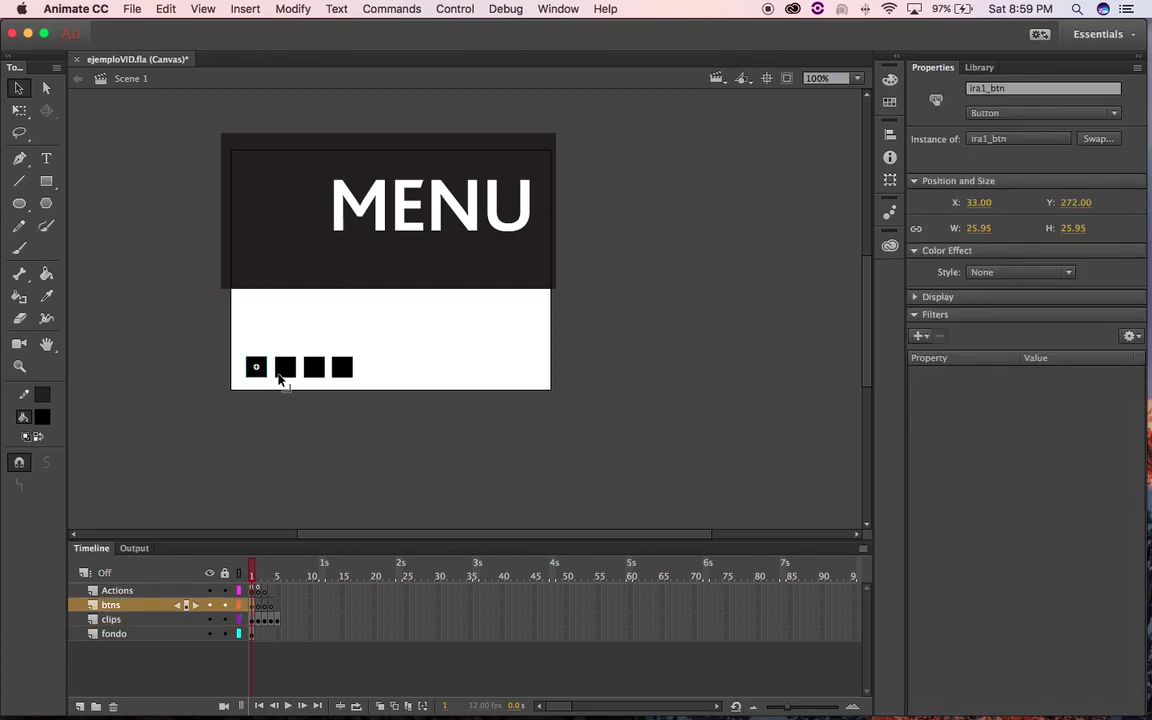
left_click(292, 374)
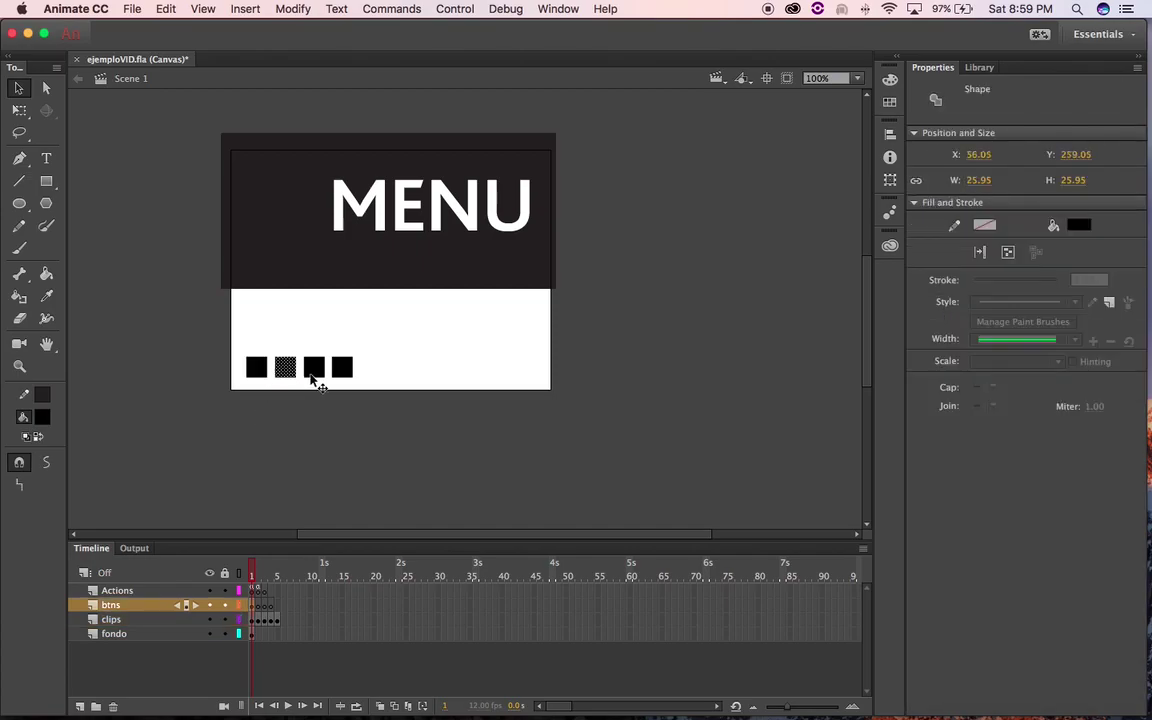
left_click(260, 372)
left_click(314, 375)
- Delete the first square's ira1_btn instance and put a copy of the neighbouring square shape in its place
left_click(262, 372)
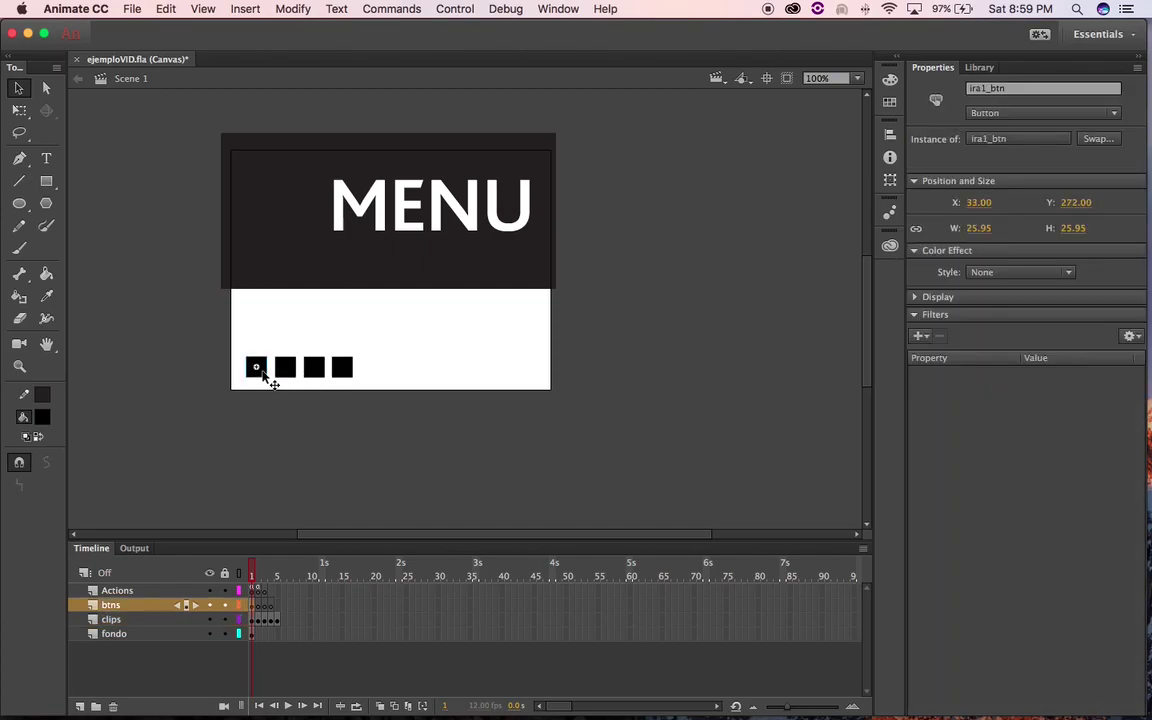
key("Delete")
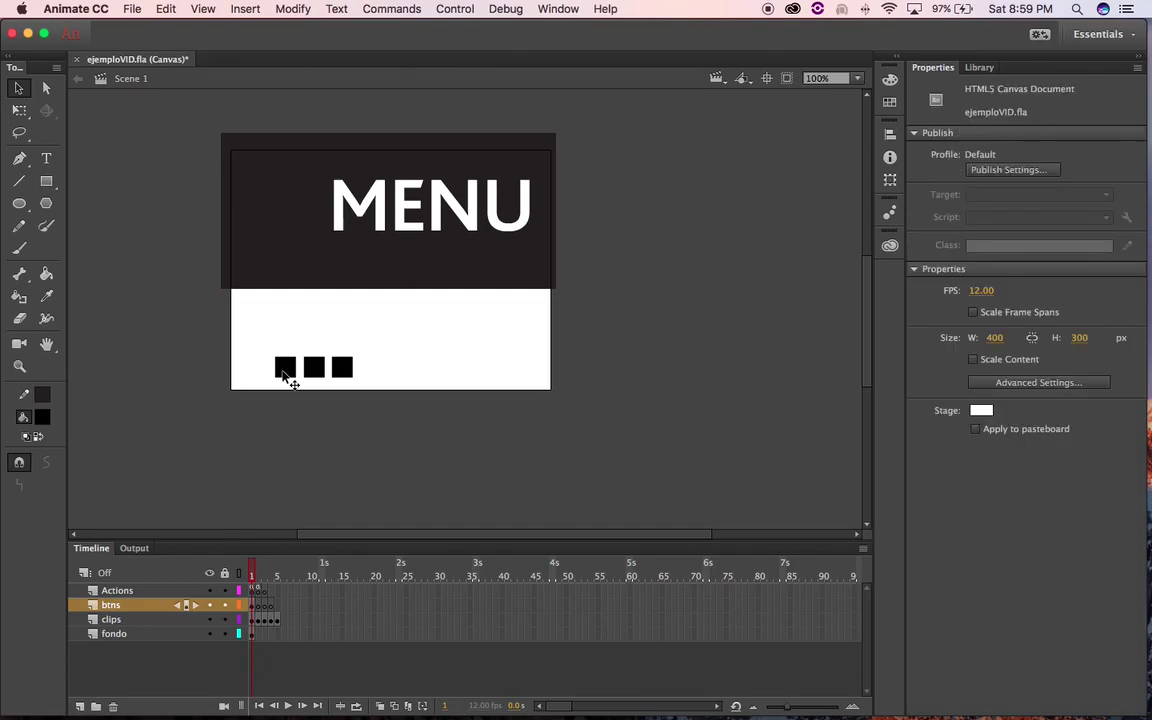
left_click(288, 374)
left_click_drag(290, 375, 257, 379)
left_click(292, 401)
left_click(256, 368)
left_click(285, 368)
left_click(313, 368)
left_click(341, 368)
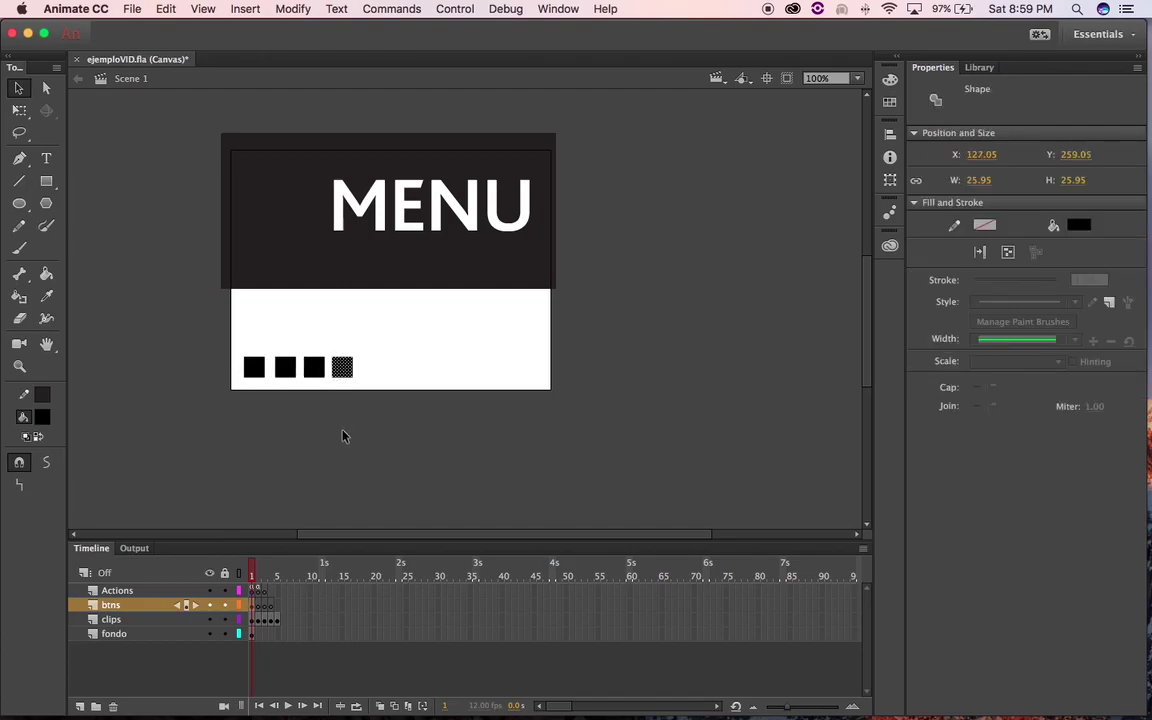
- Convert the first square into a Button symbol named ir_a1_btn and give its instance the same name
left_click(261, 372)
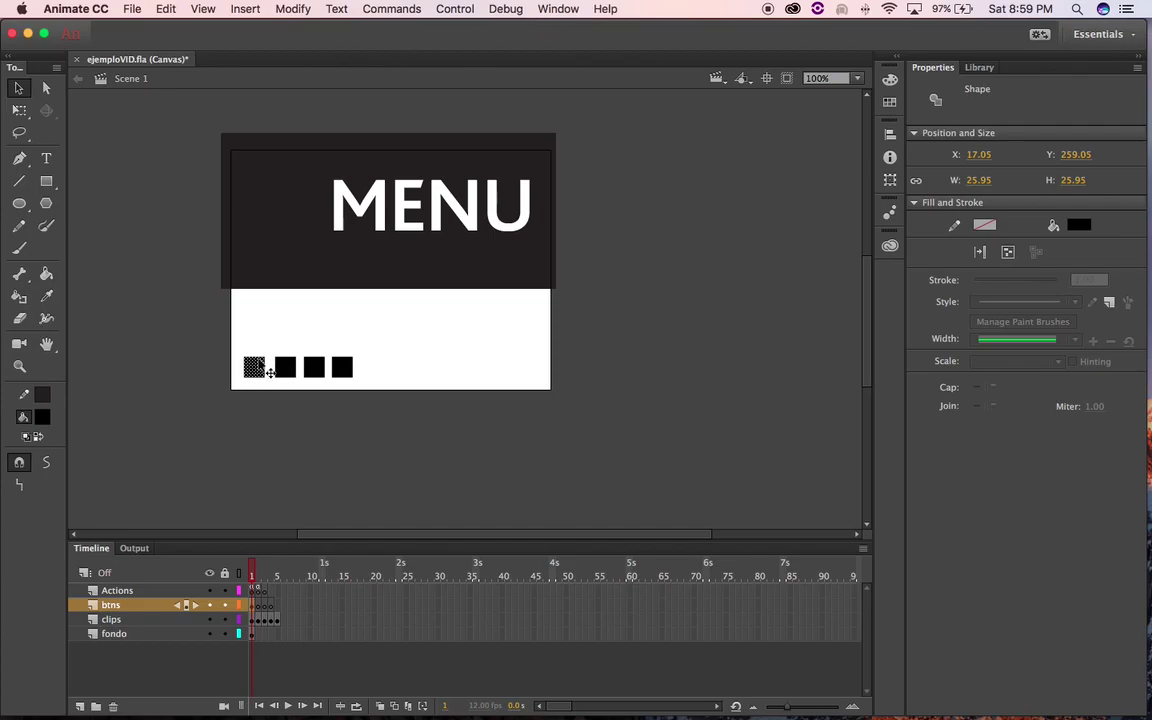
right_click(260, 368)
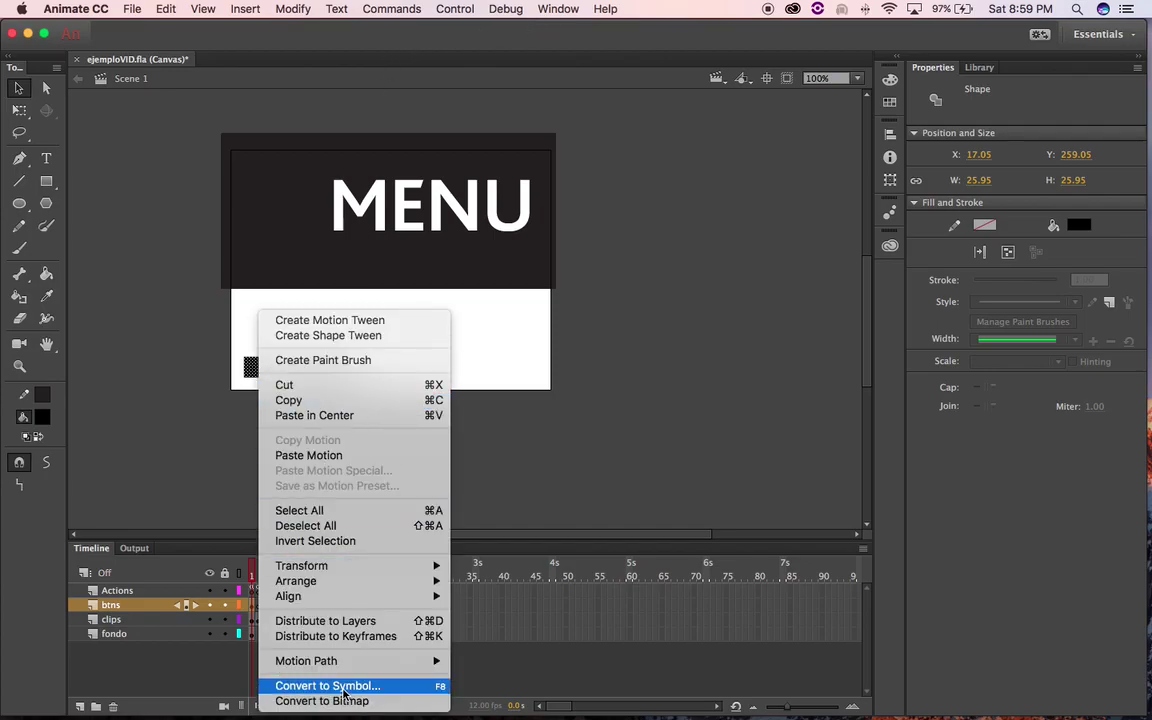
left_click(343, 686)
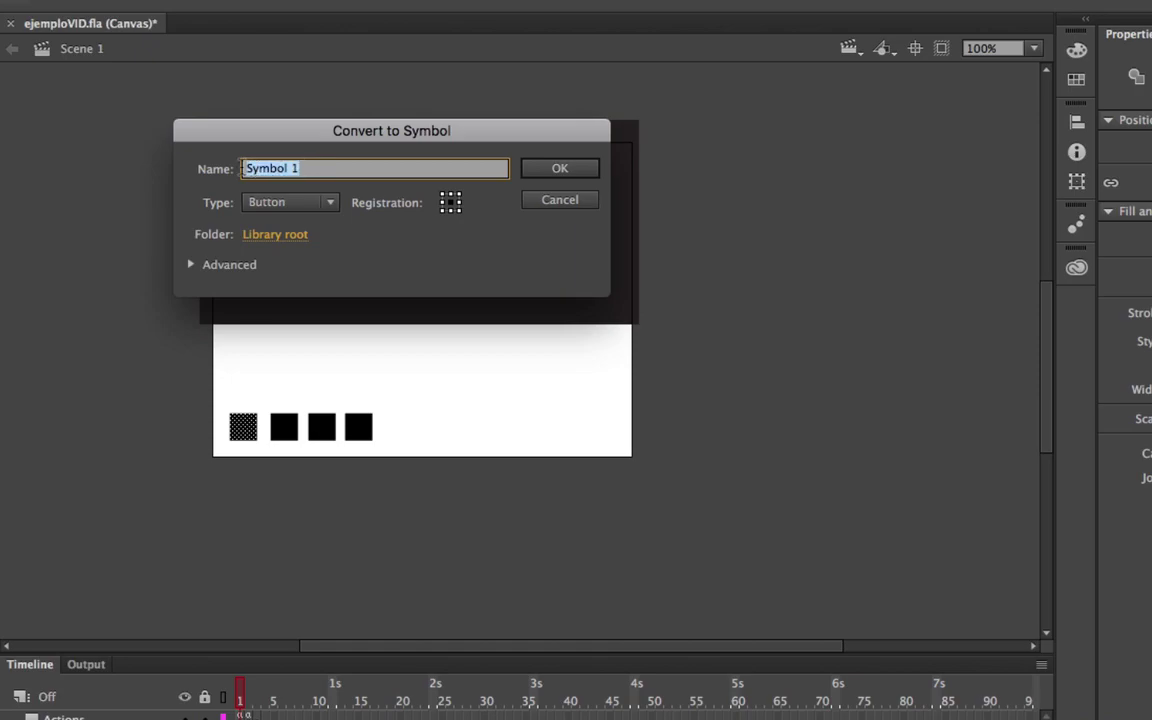
type("ir")
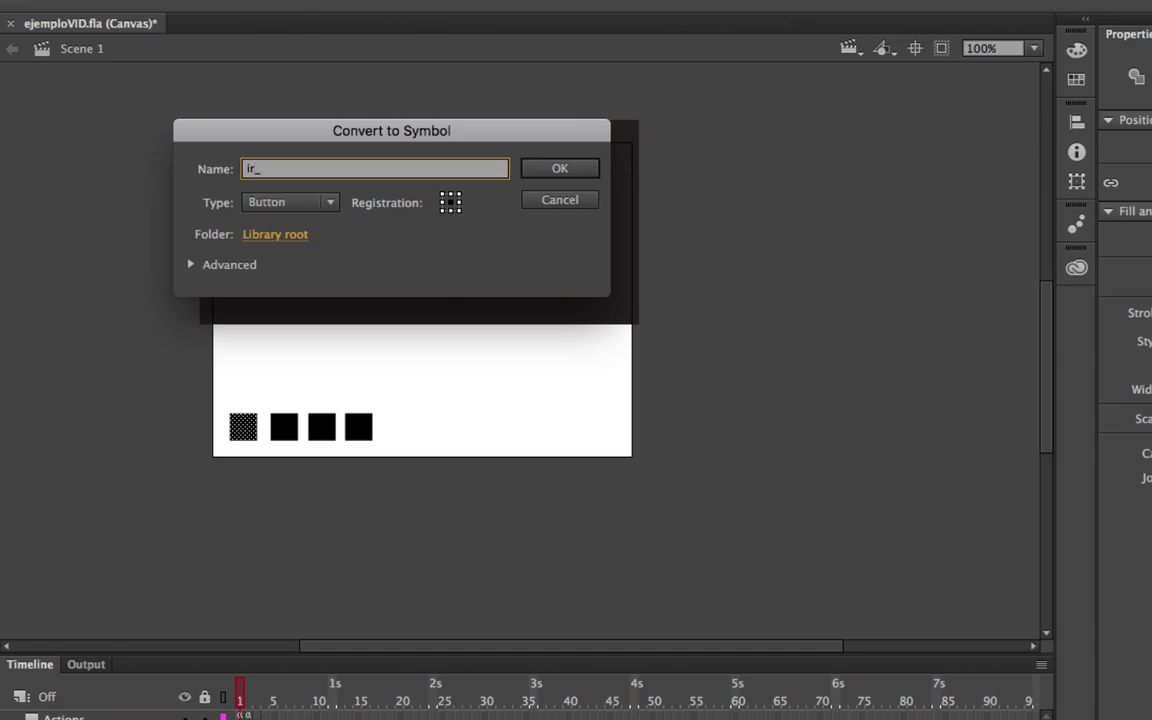
type("_a1_btn")
left_click_drag(299, 169, 243, 172)
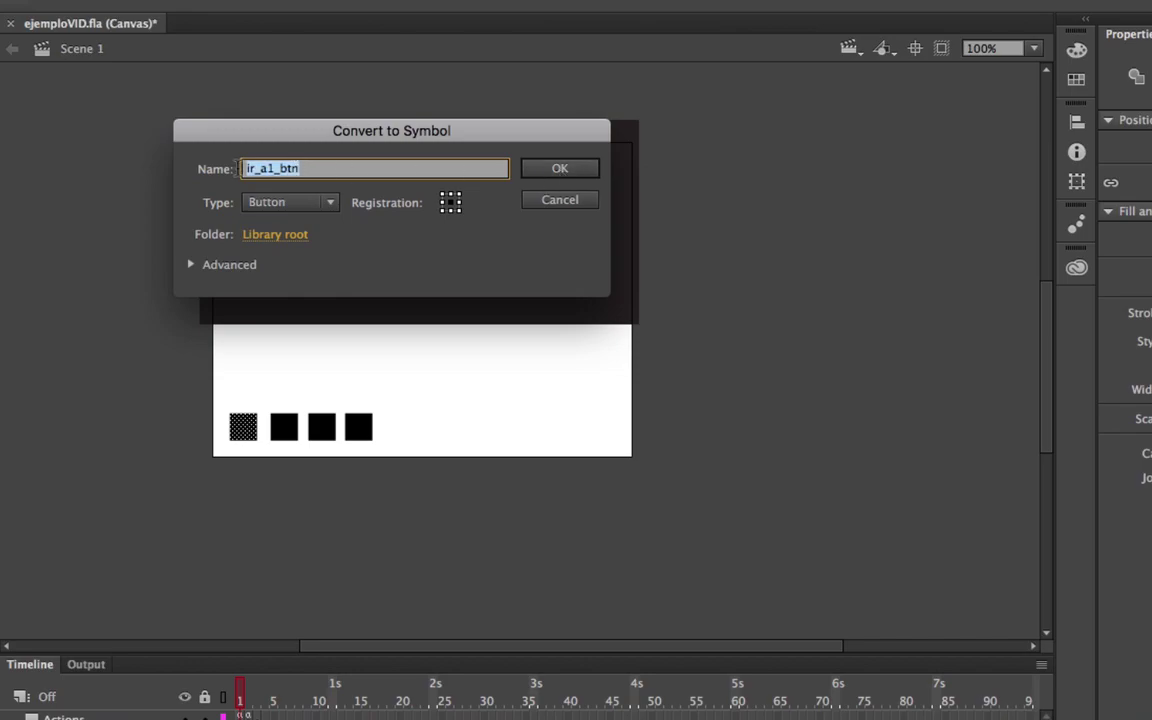
left_click(549, 172)
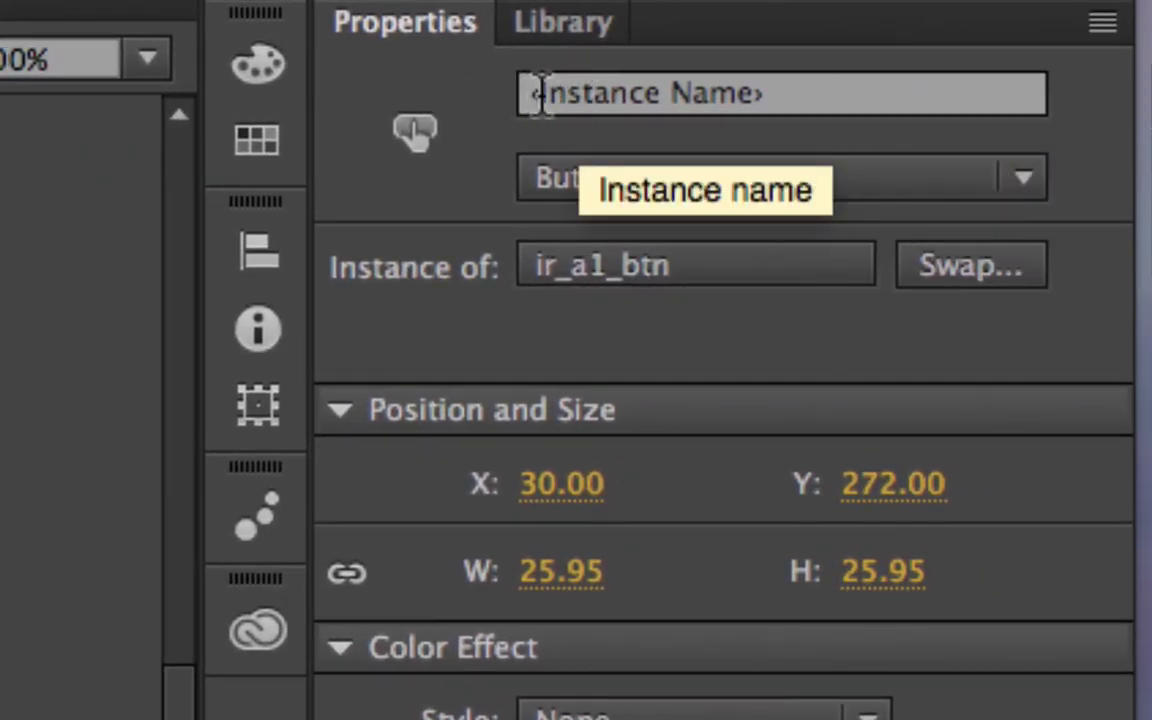
left_click(775, 93)
type("ir_a1_btn")
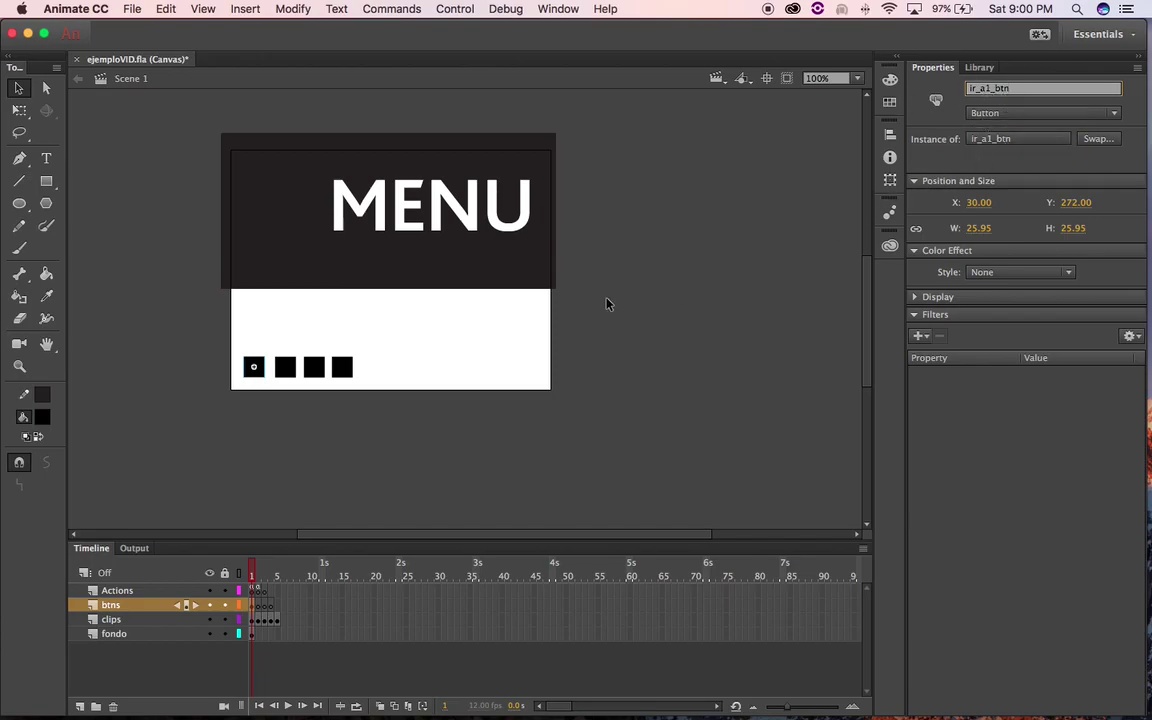
- Convert the second square into a Button symbol named ir_a2_btn and give its instance the same name
left_click(288, 372)
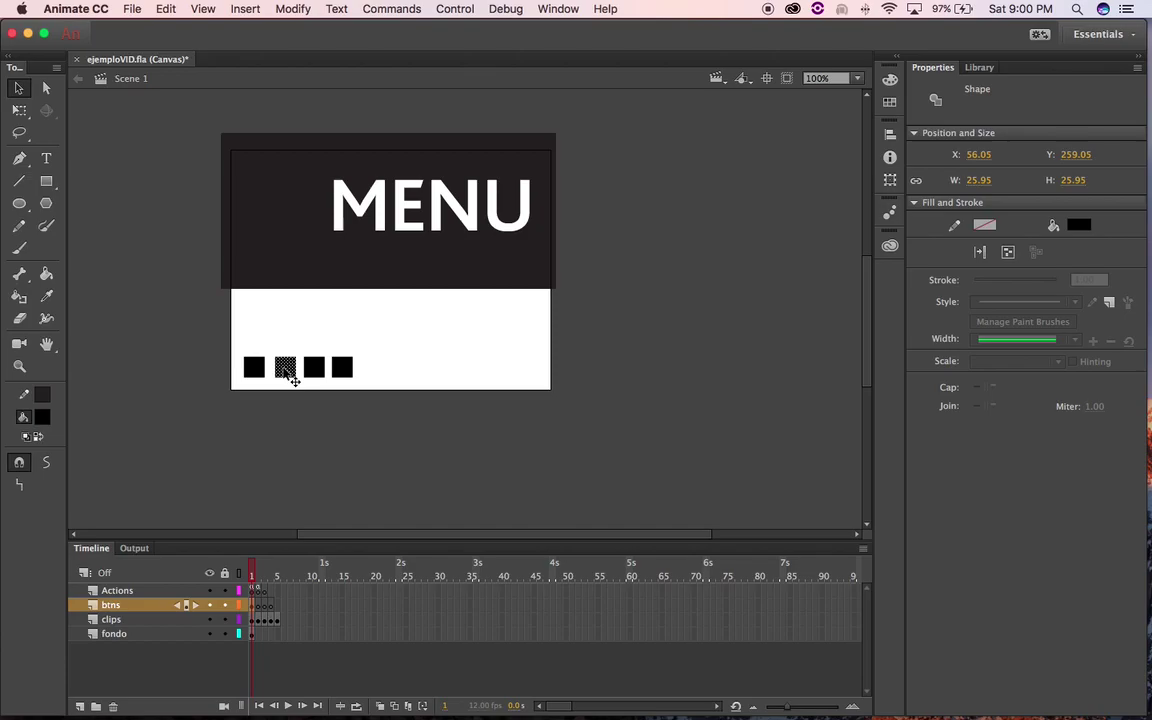
key("F8")
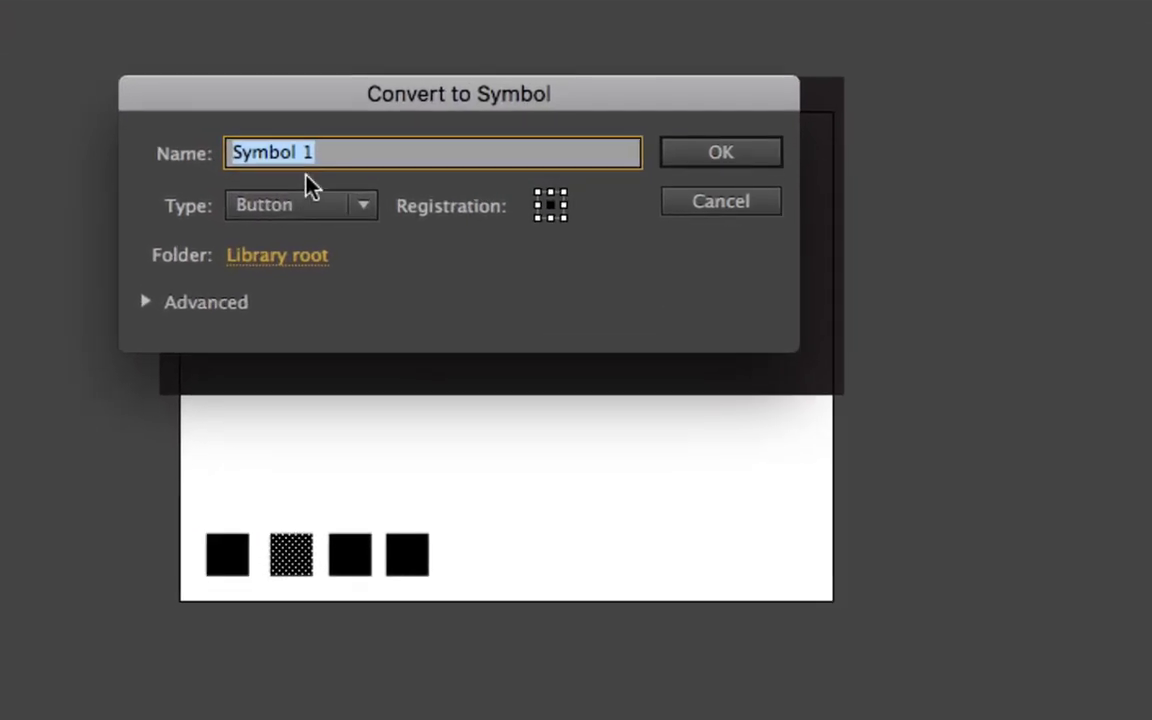
type("ir_a1_btn")
left_click(275, 150)
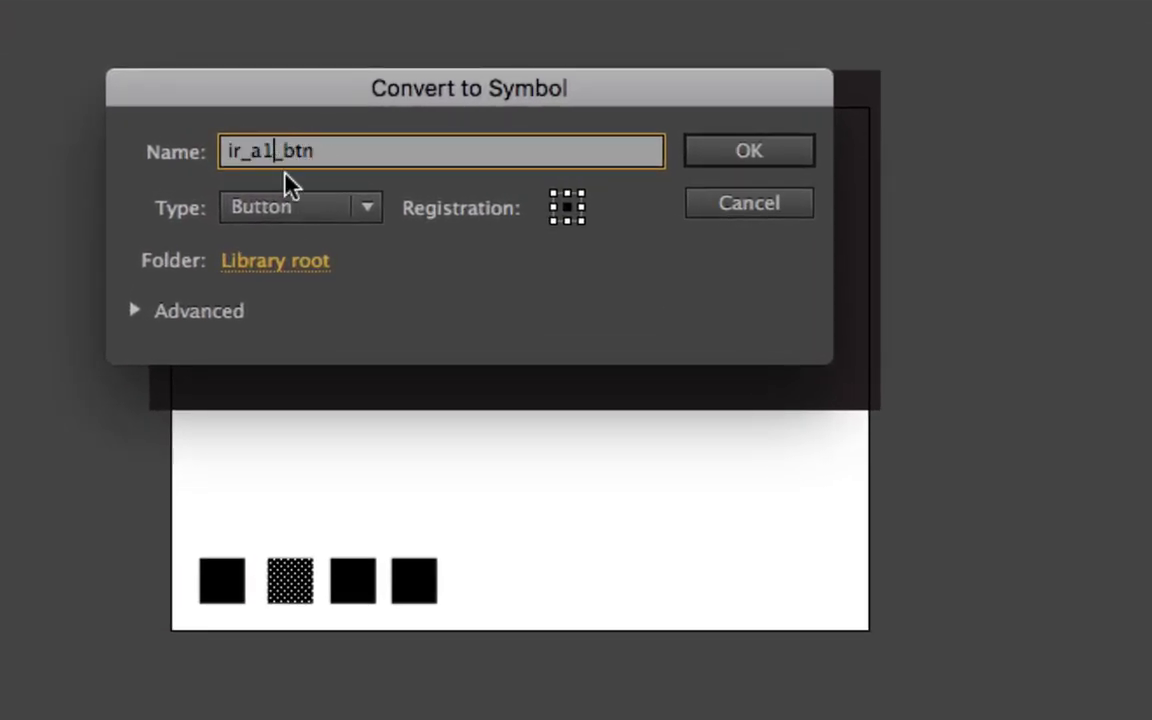
key("BackSpace")
type("2")
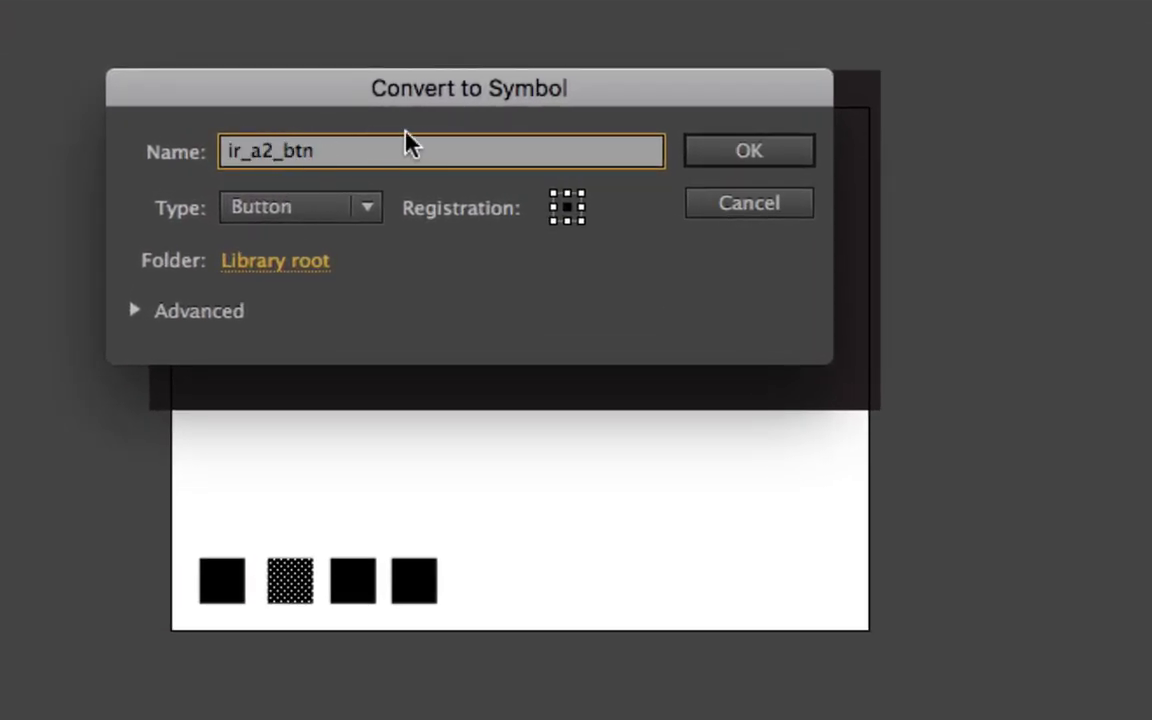
left_click_drag(343, 150, 185, 156)
key("super+c")
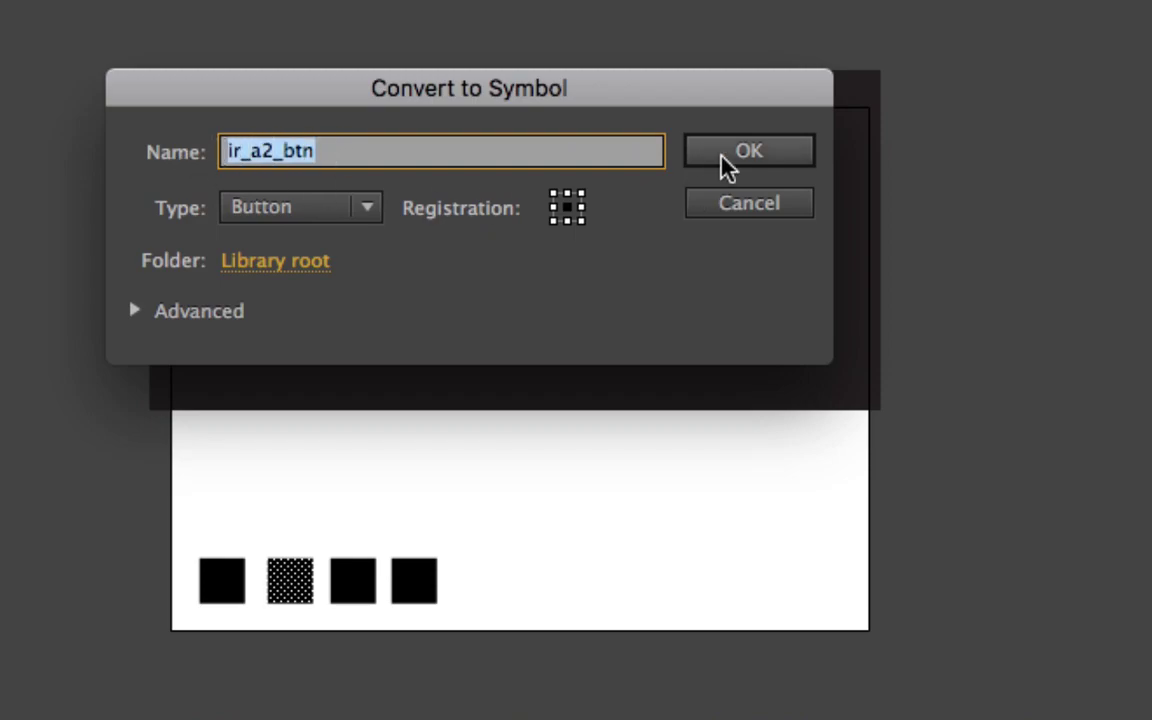
left_click(748, 152)
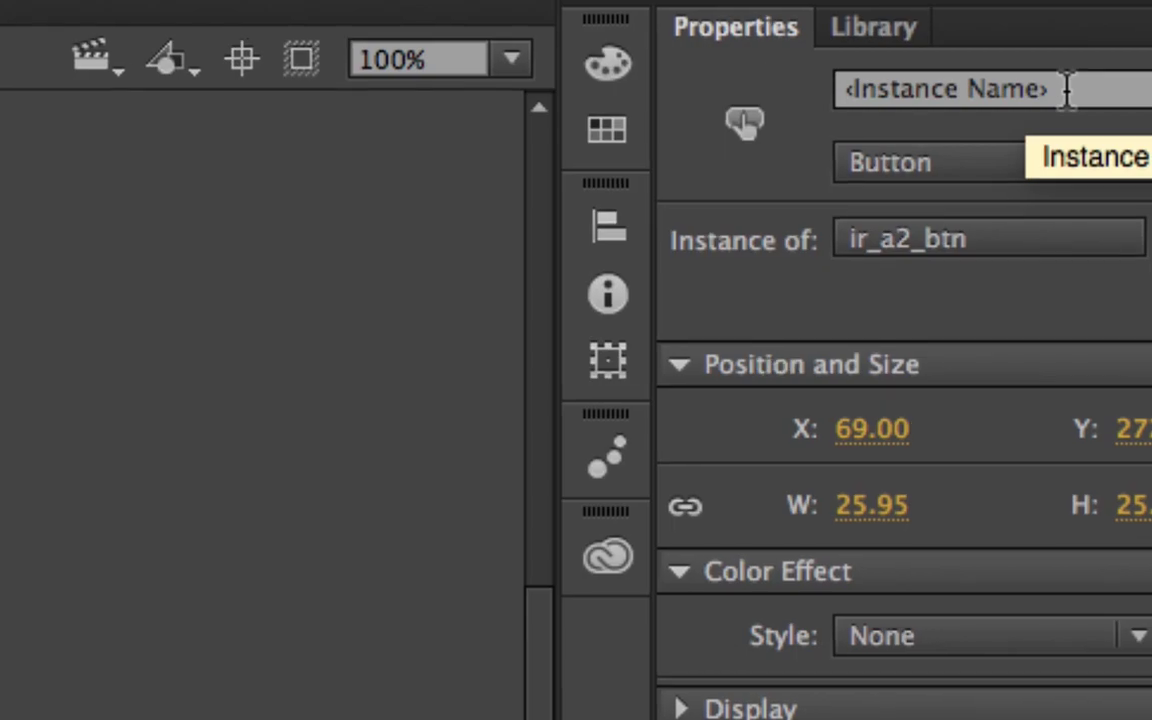
left_click(1067, 90)
key("super+v")
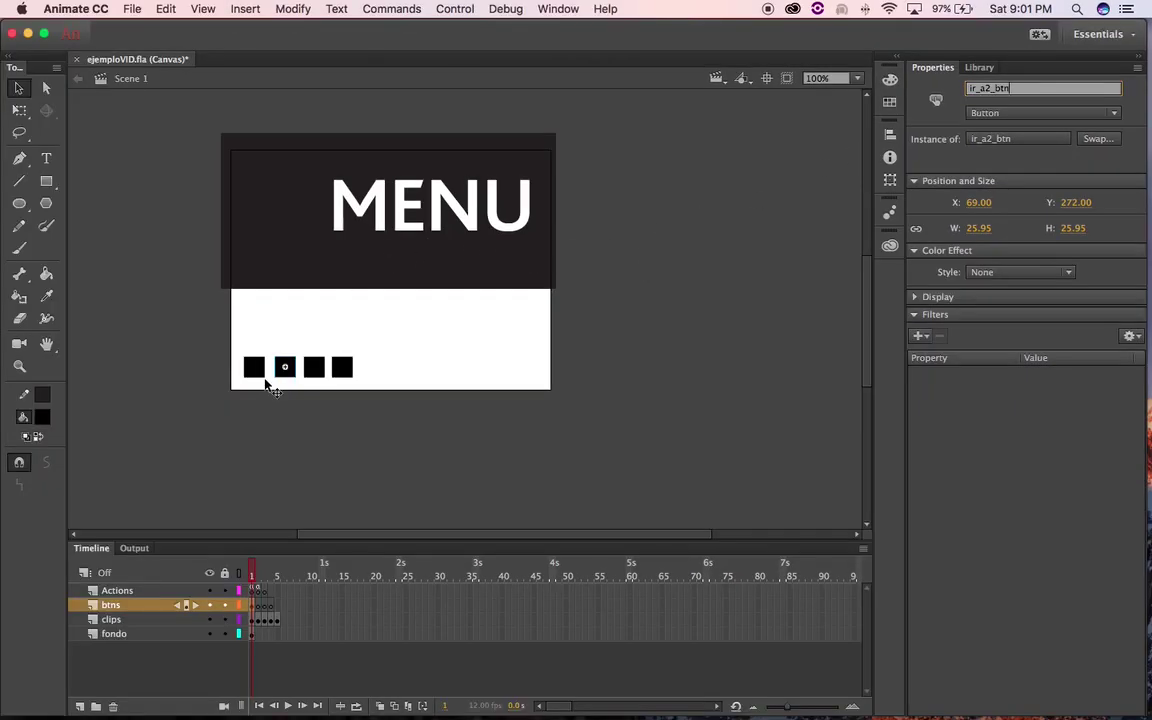
left_click(257, 369)
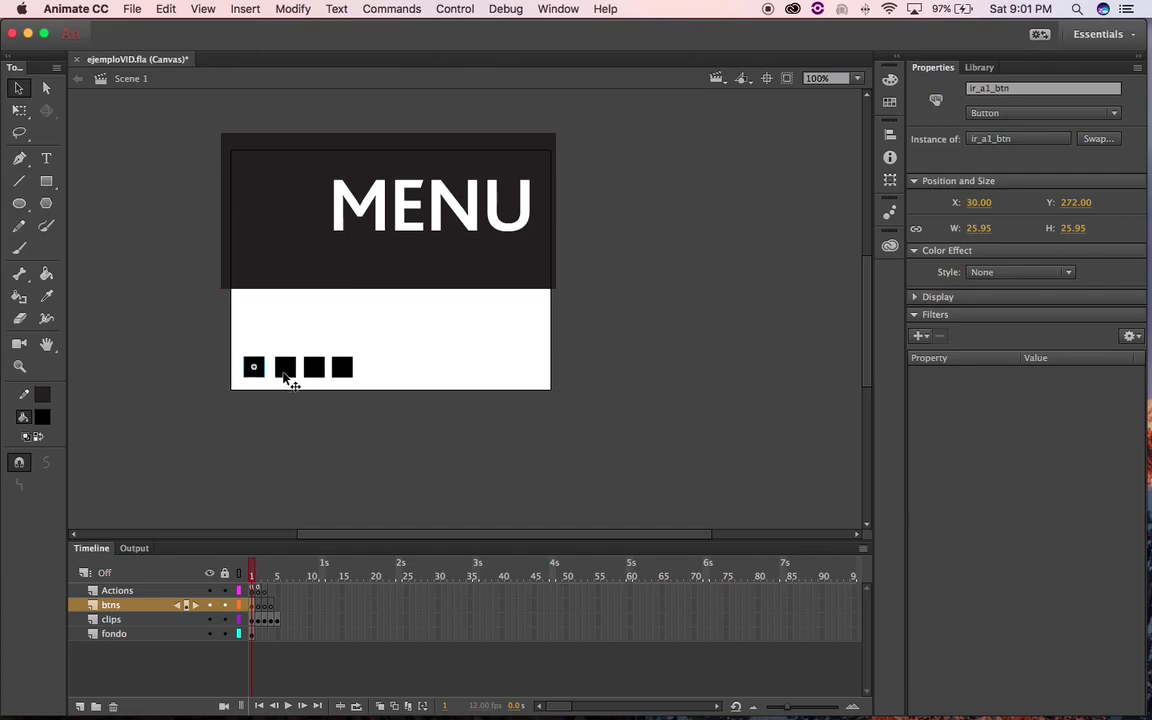
- Convert the third square into a Button symbol named ir_a3_btn
left_click(321, 375)
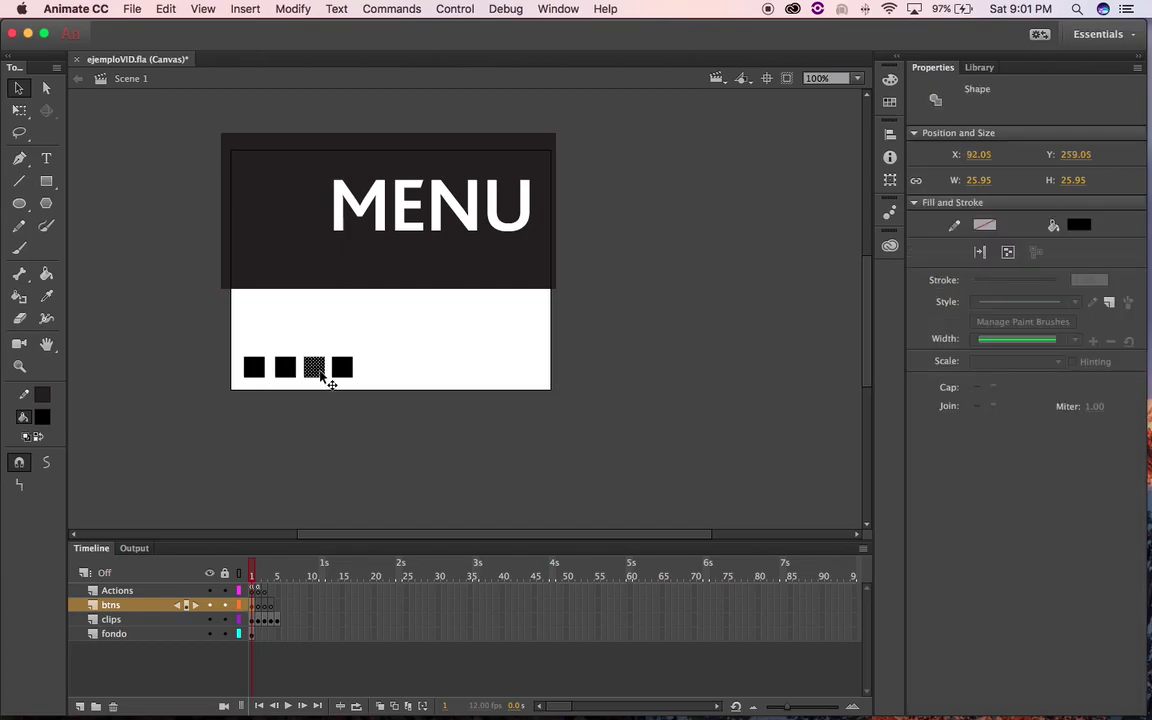
key("F8")
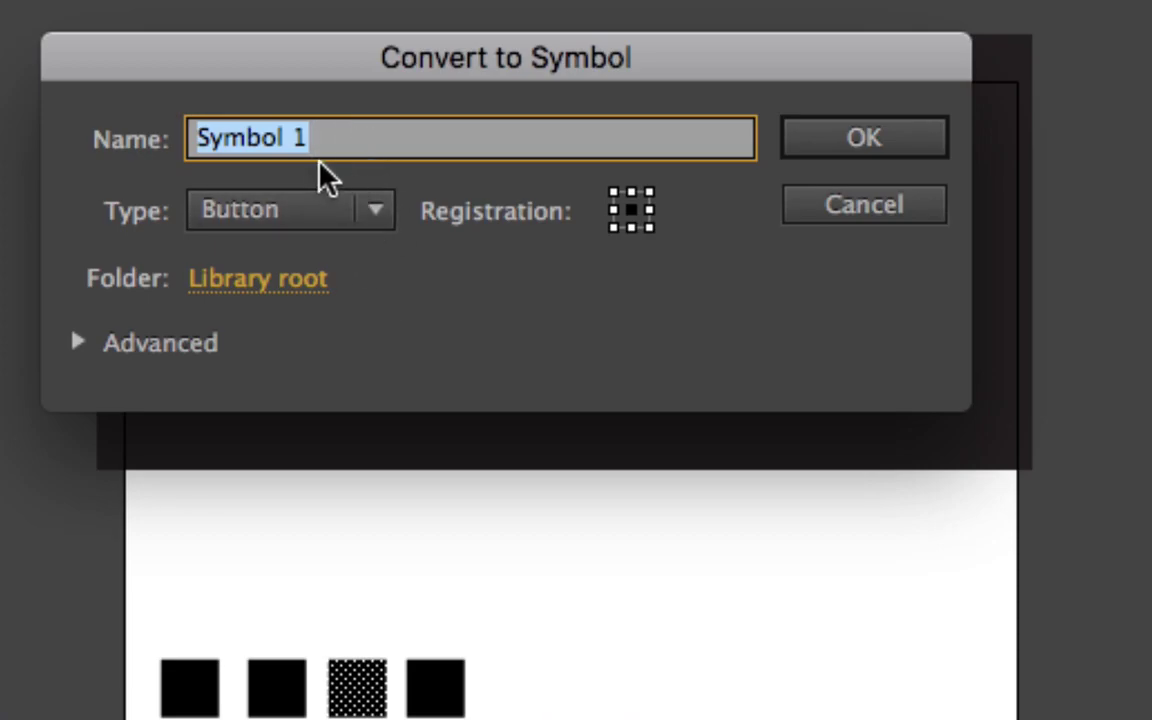
type("ir_a2_btn")
left_click(252, 140)
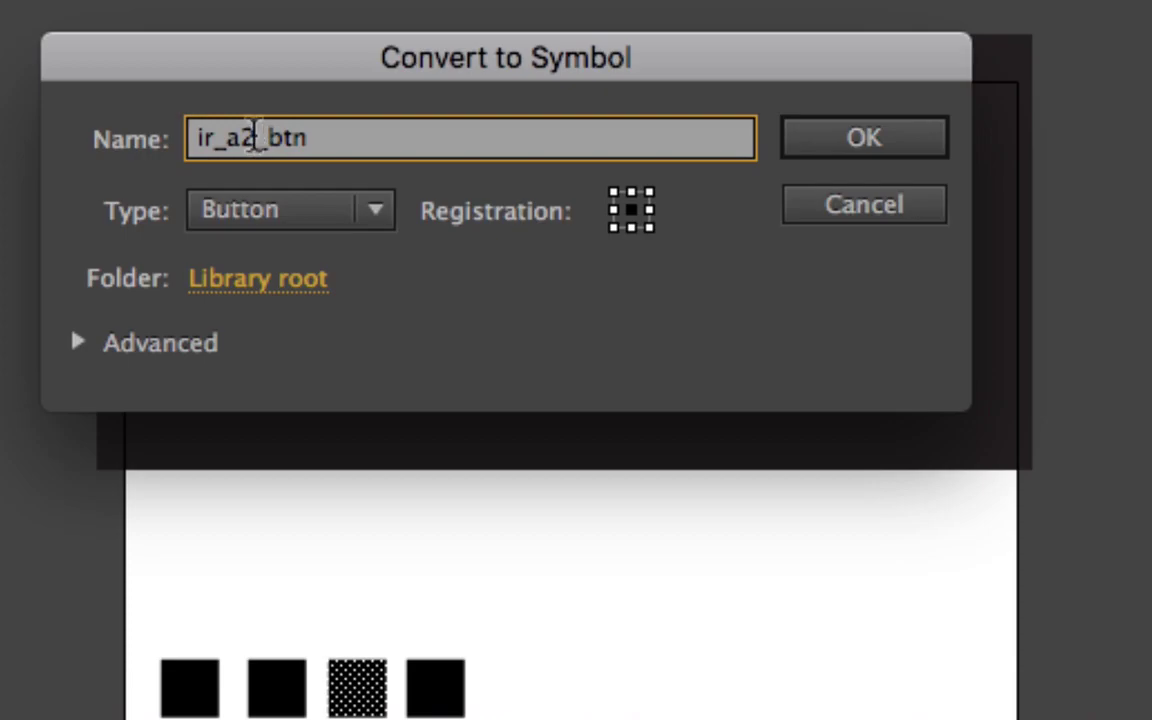
key("BackSpace")
type("3")
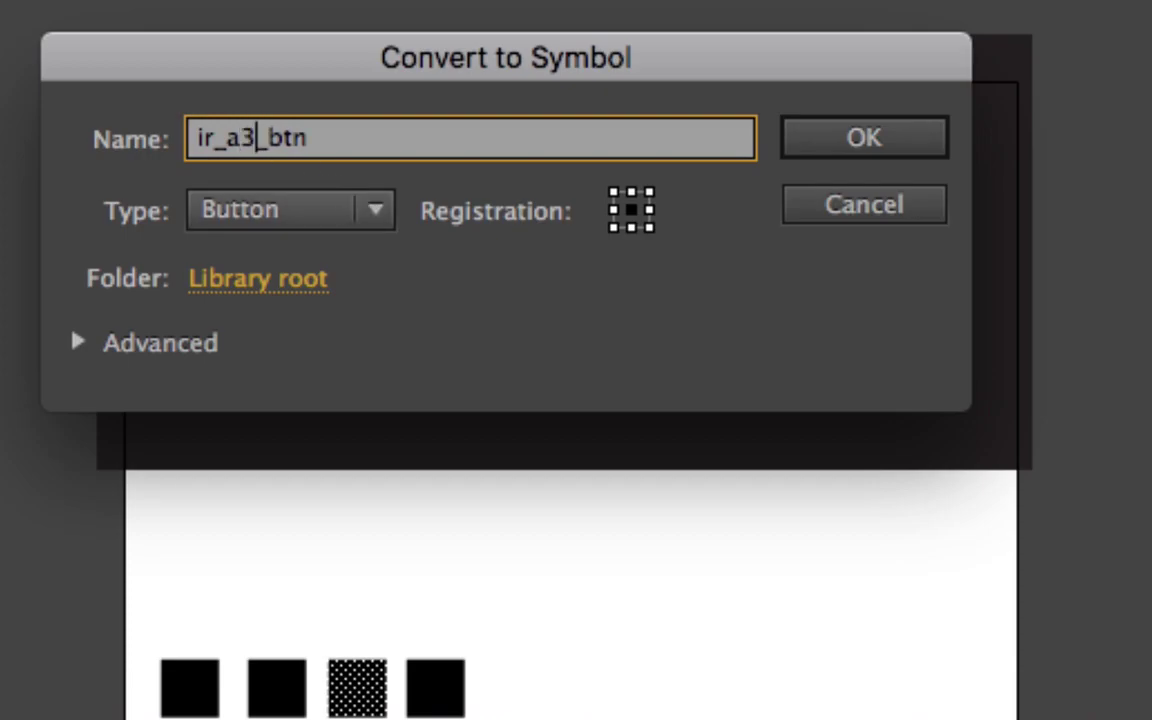
left_click(845, 153)
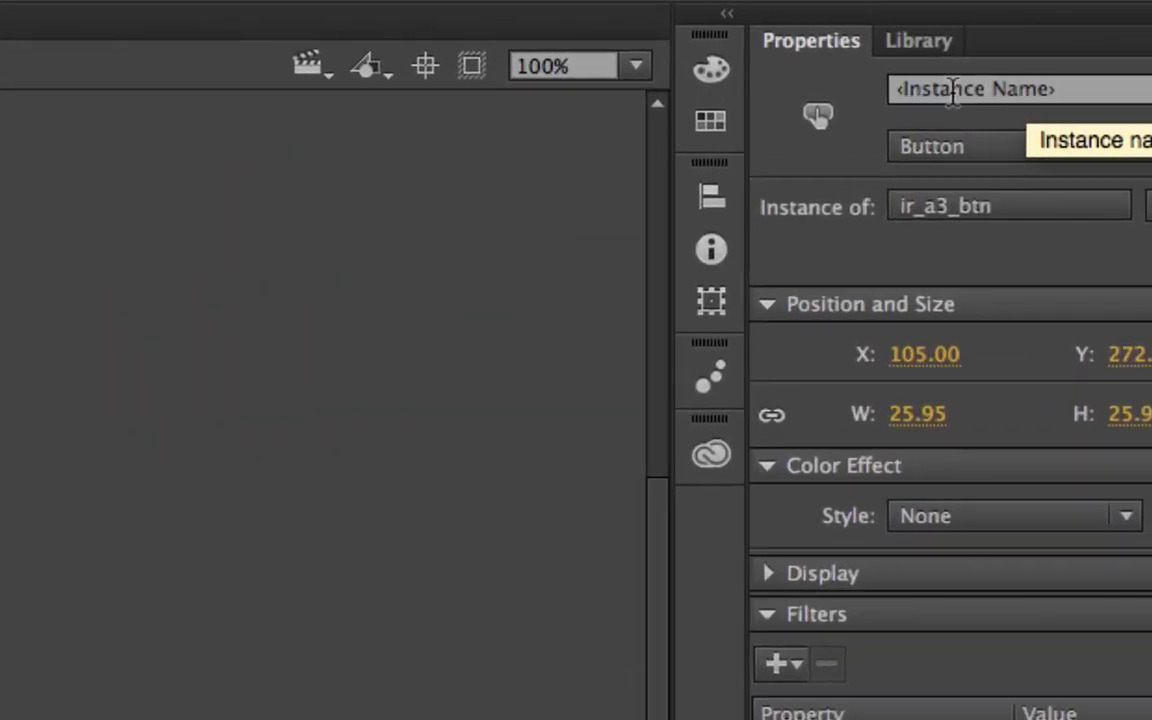
- Set the instance name of the third square's button to ir_a3_btn
left_click(988, 88)
type("ir_a2_btn")
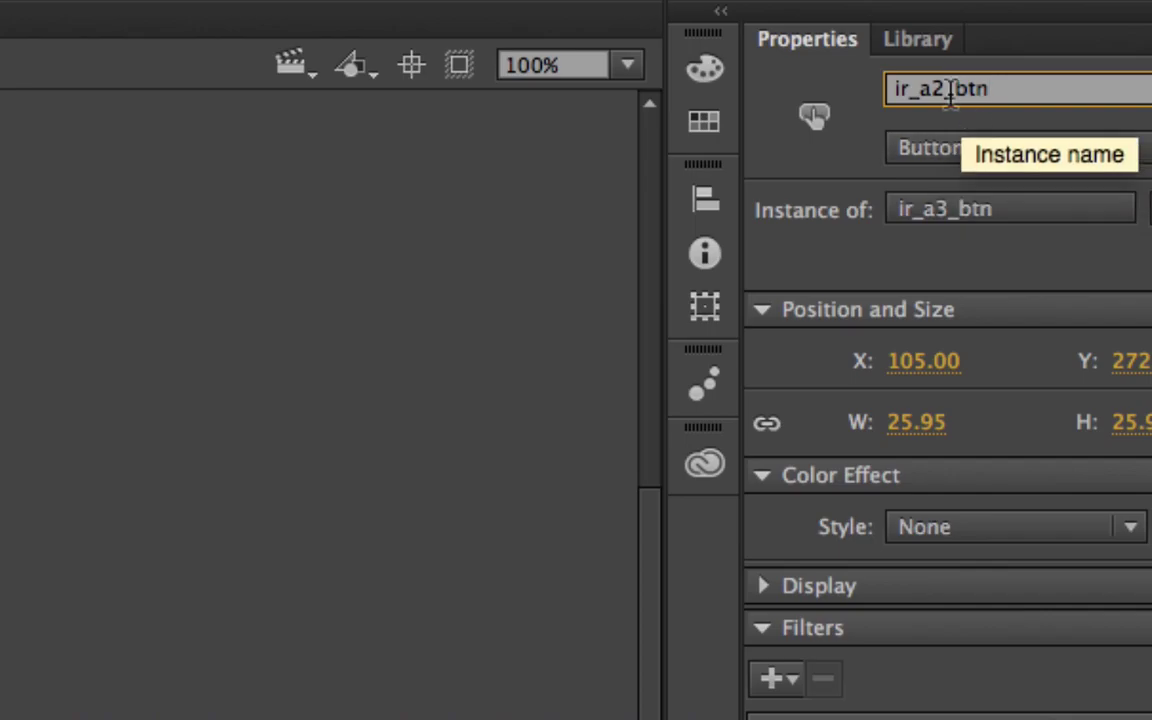
key("Left")
key("Left")
key("Left")
key("Left")
key("BackSpace")
type("3")
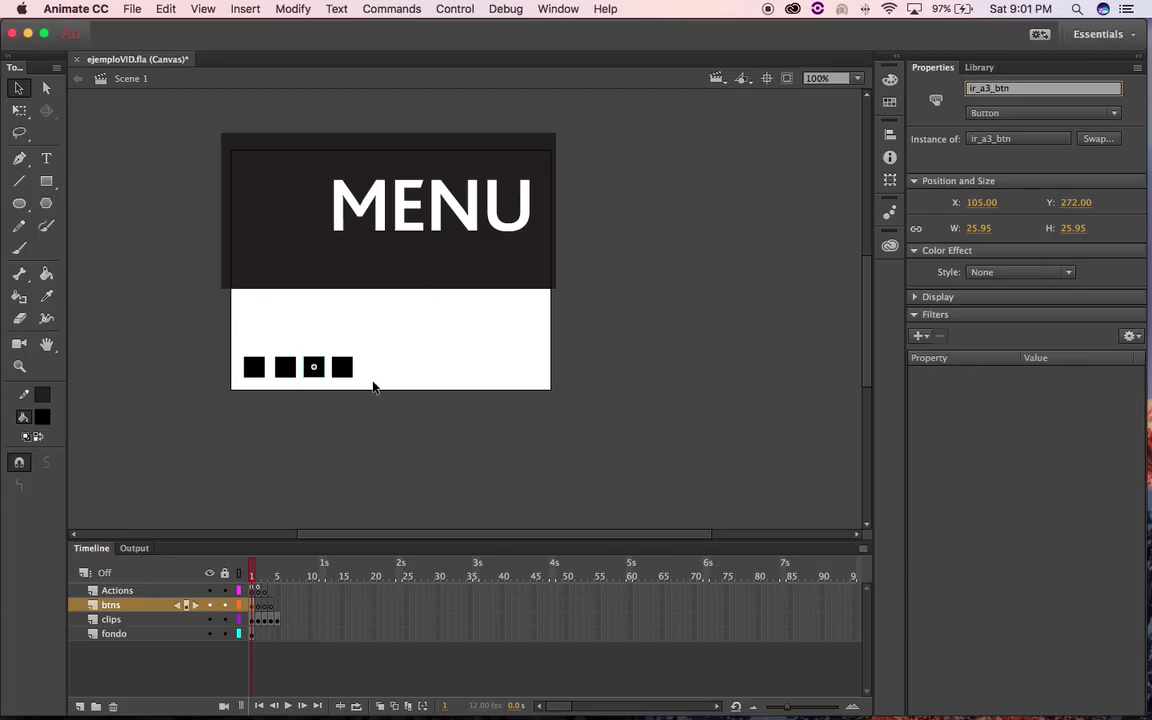
left_click_drag(1020, 89, 924, 85)
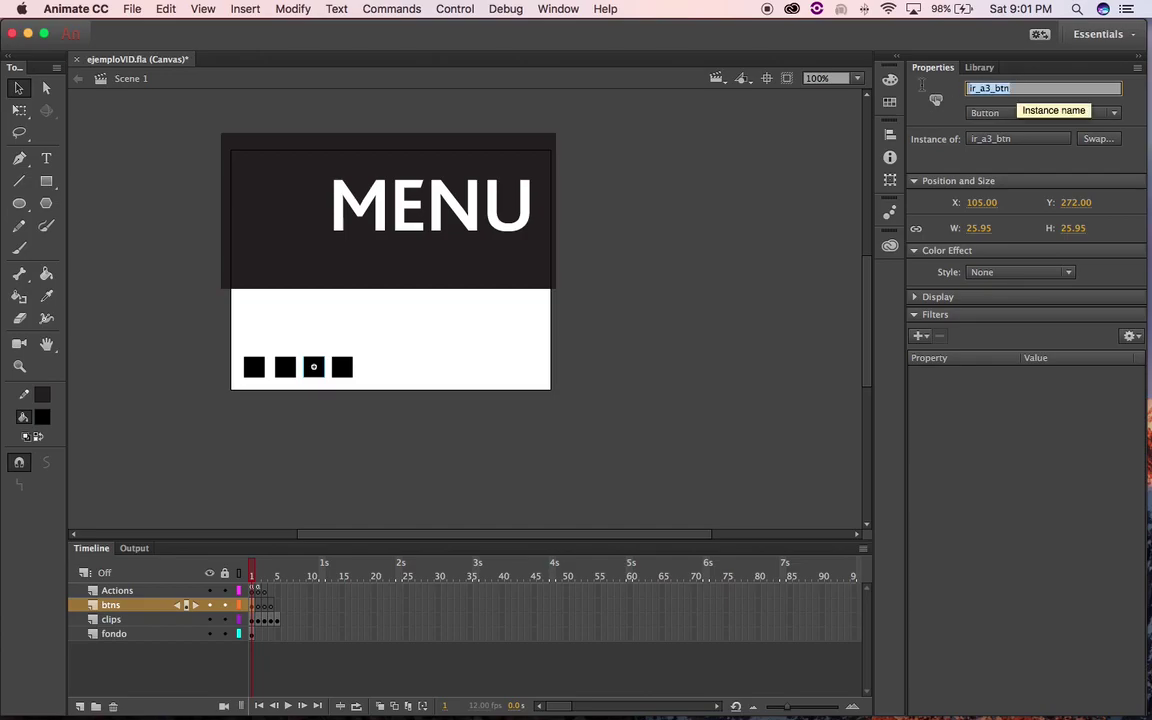
left_click(316, 379)
left_click(318, 370)
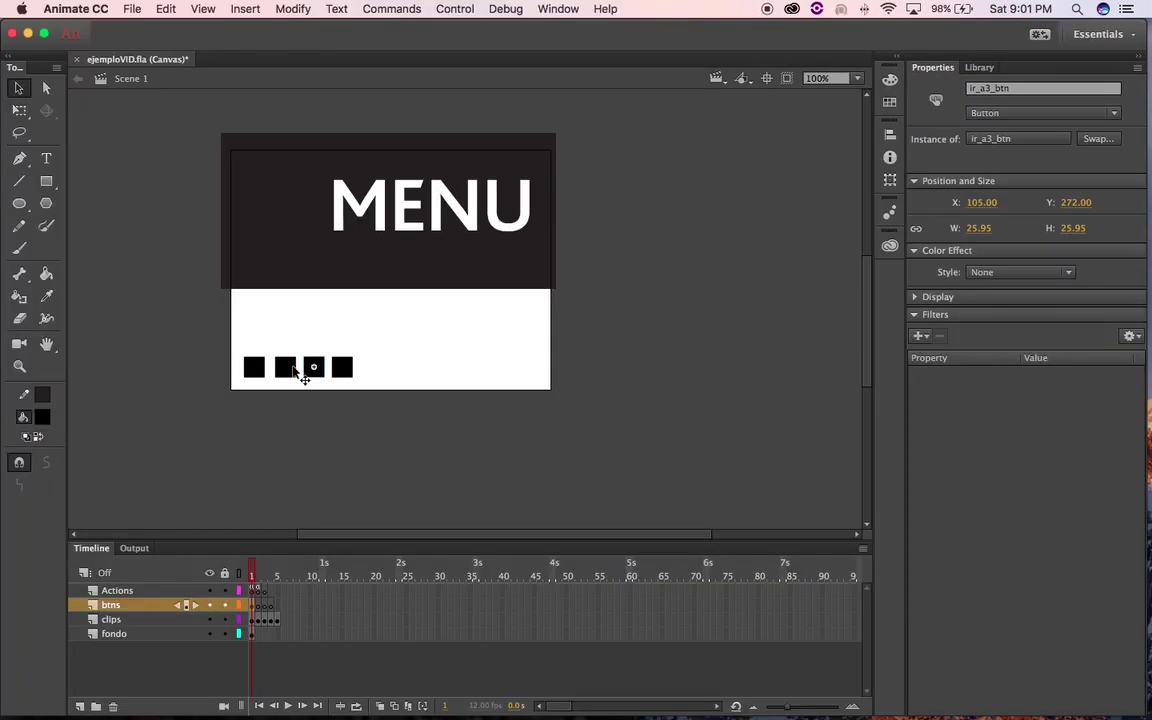
- Convert the fourth square into a Button symbol named ir_a4_btn
left_click(286, 368)
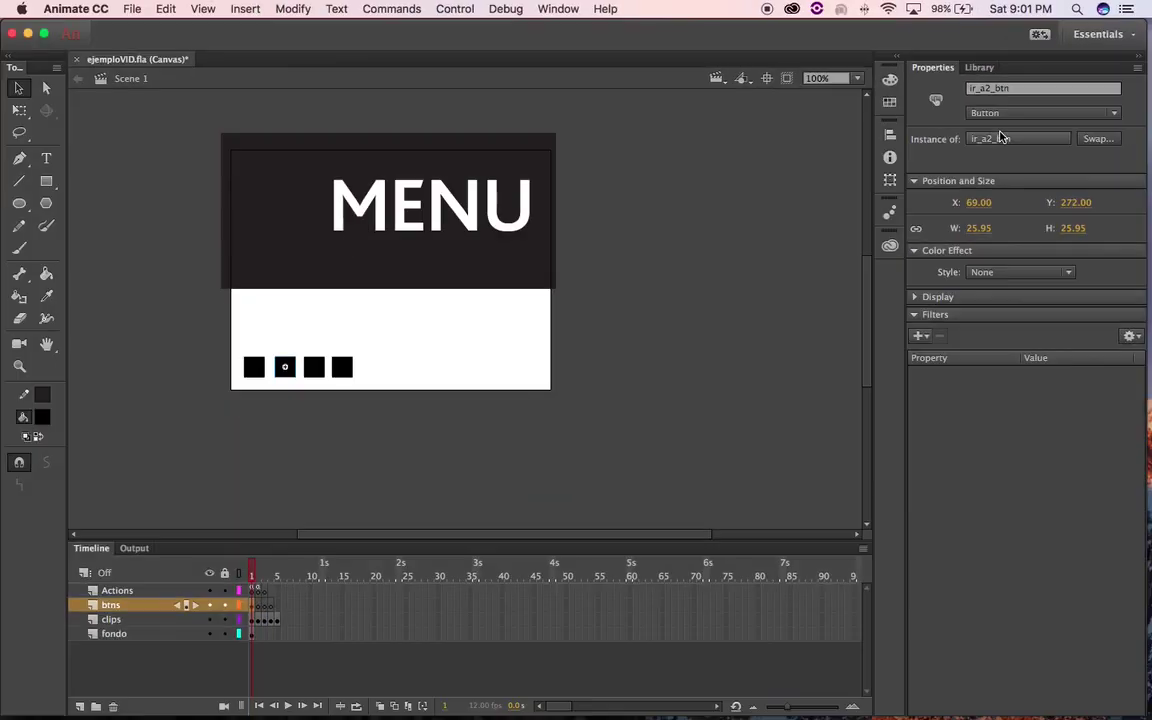
left_click(254, 367)
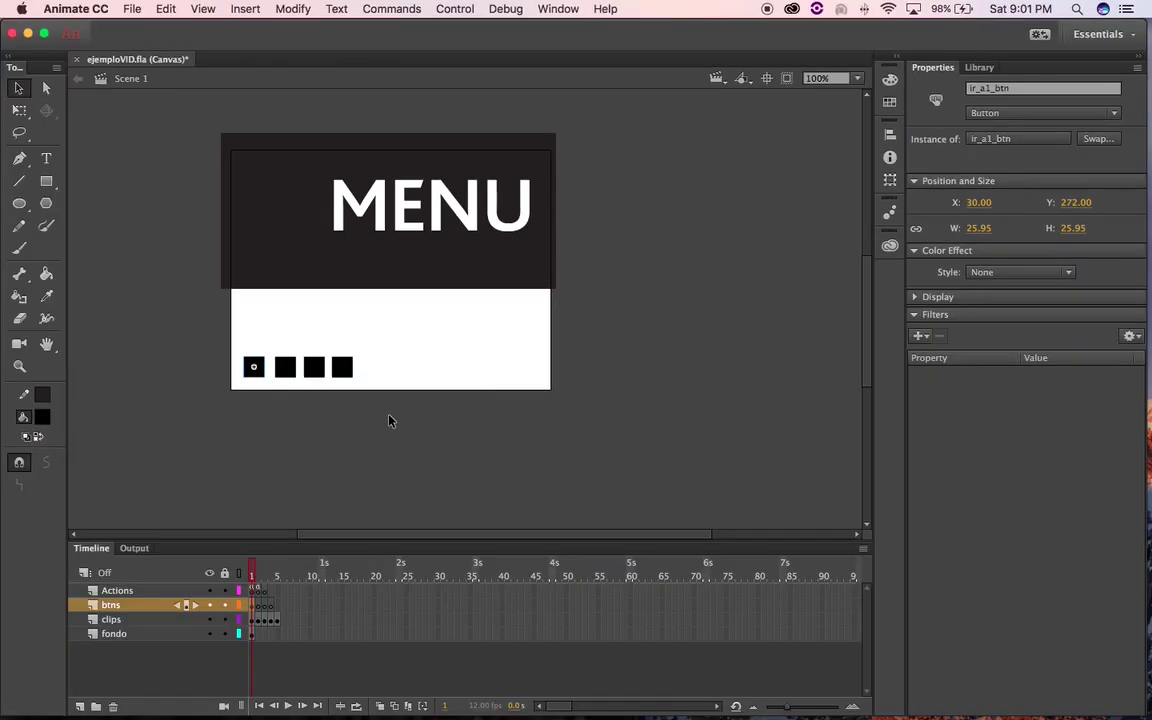
left_click(346, 369)
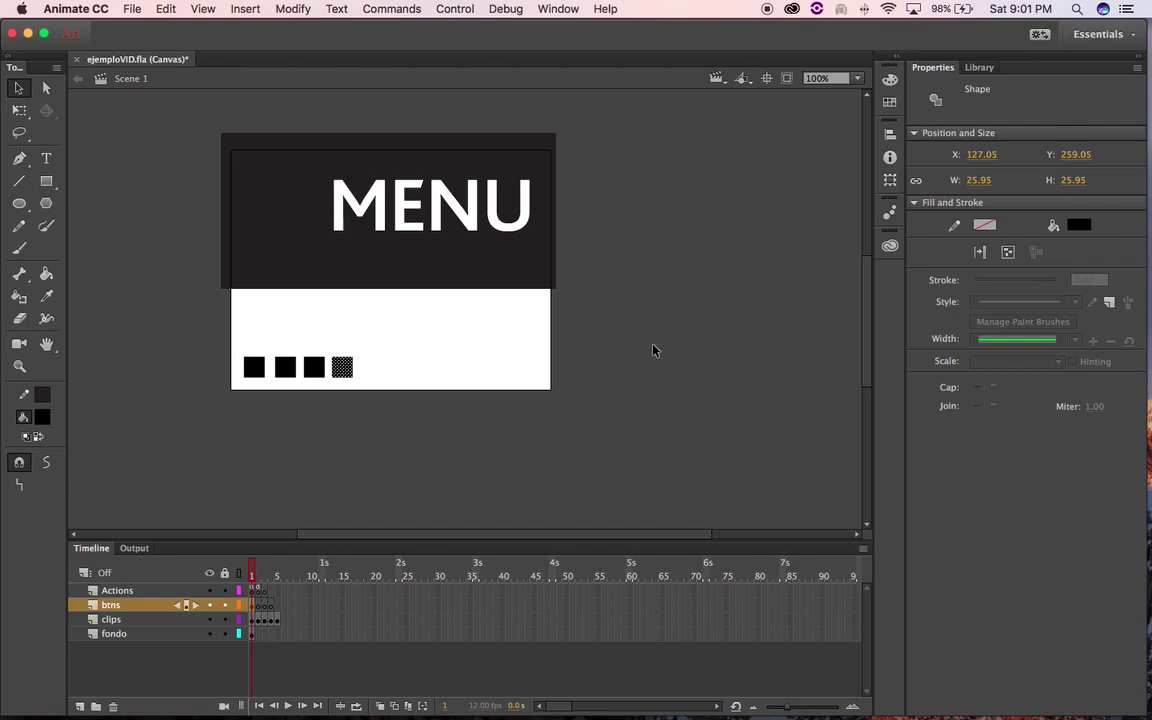
key("F8")
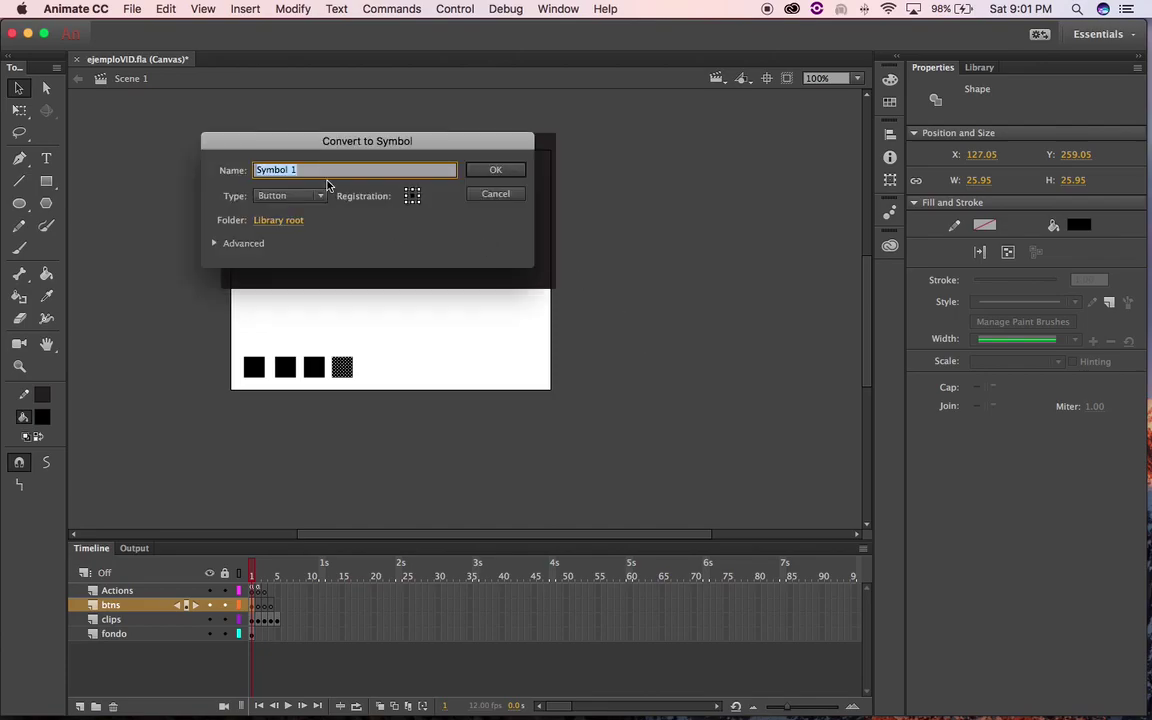
type("ir_a3_btn")
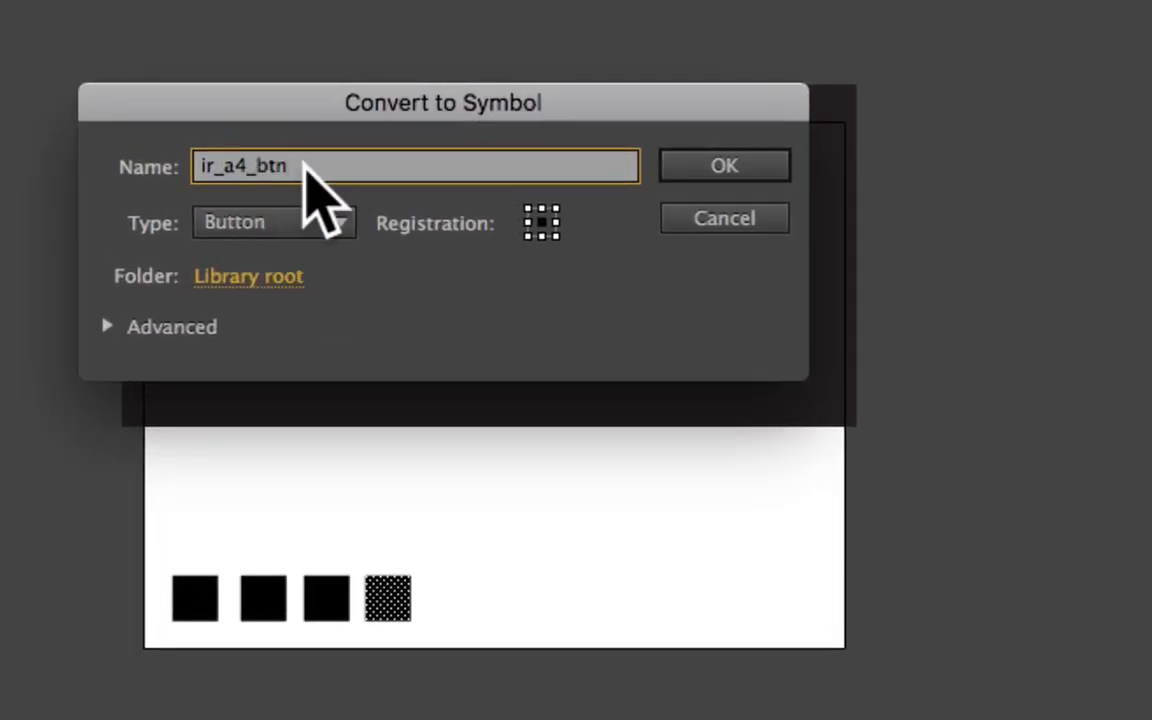
left_click_drag(303, 170, 172, 152)
key("ctrl+c")
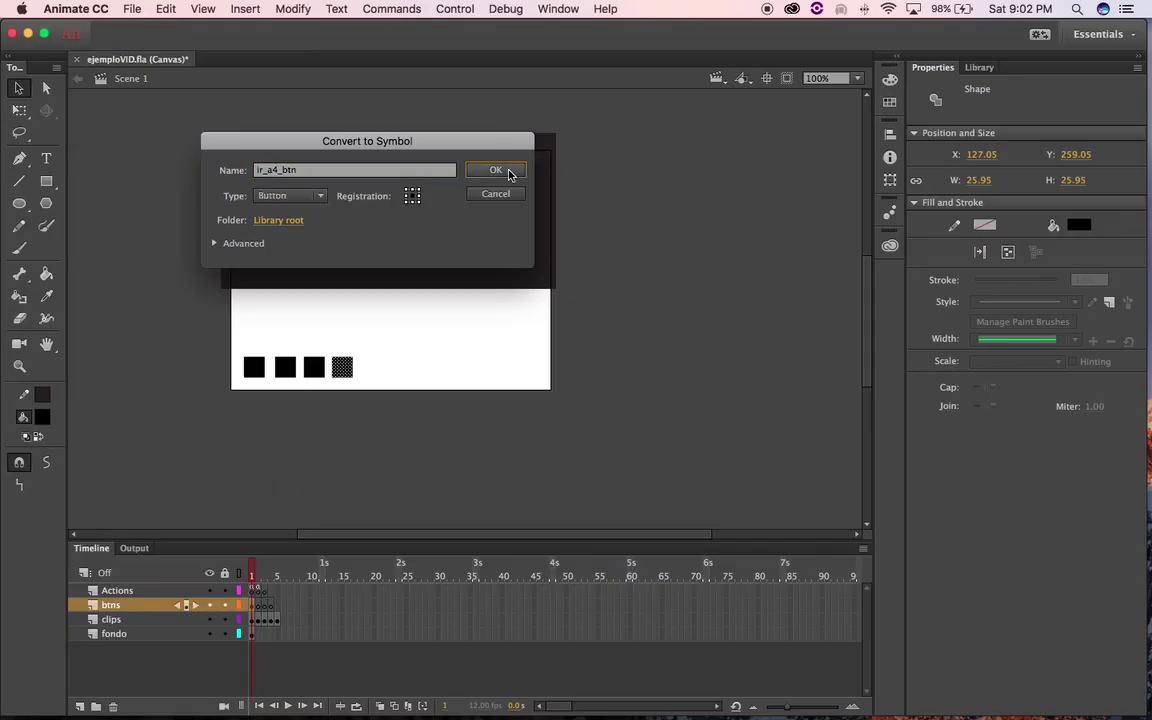
left_click(724, 165)
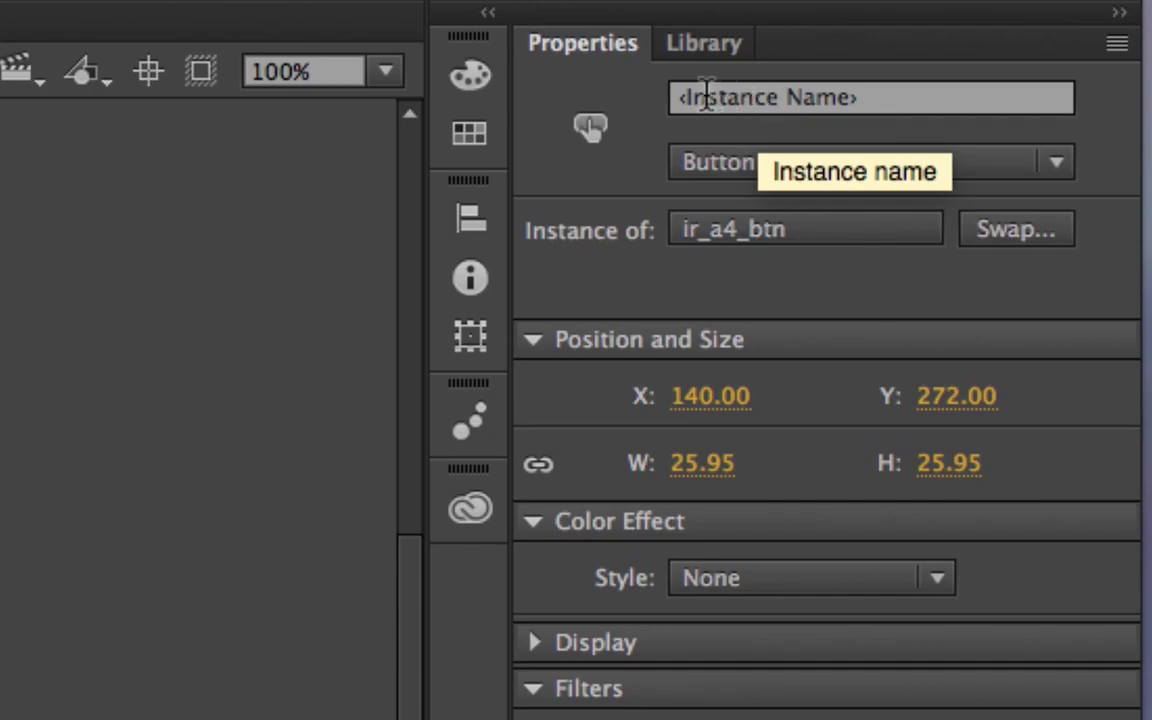
- Set the instance name of the fourth square's button to ir_a4_btn
left_click(975, 88)
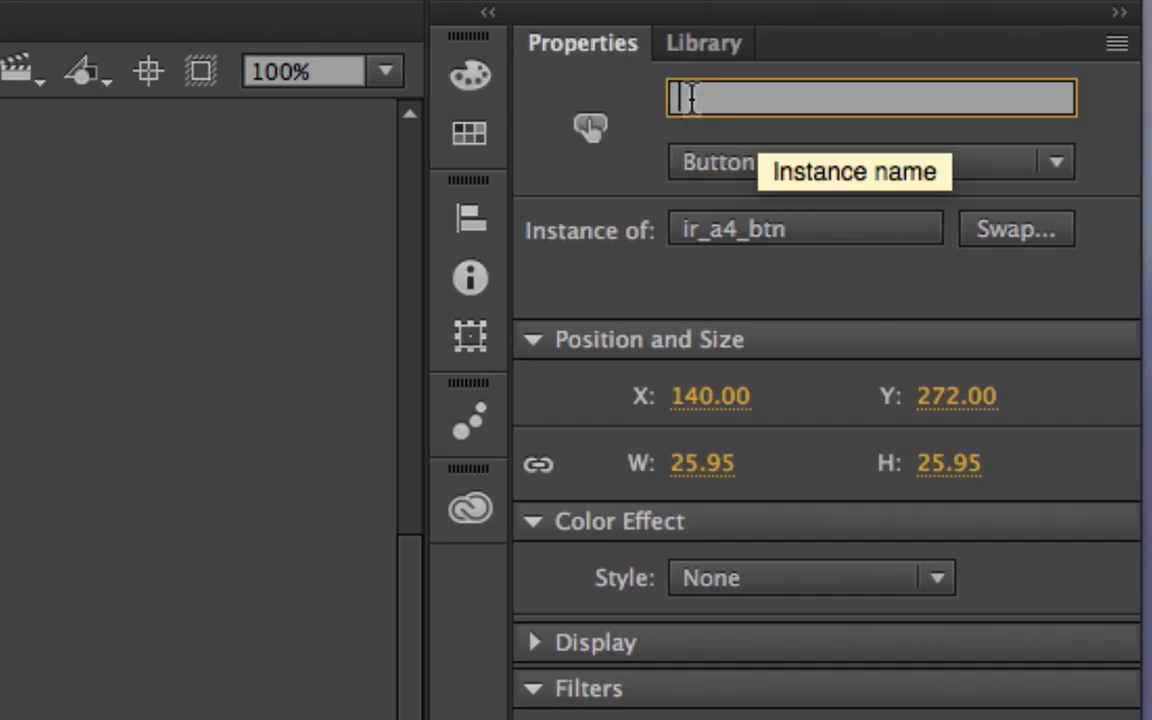
key("ctrl+v")
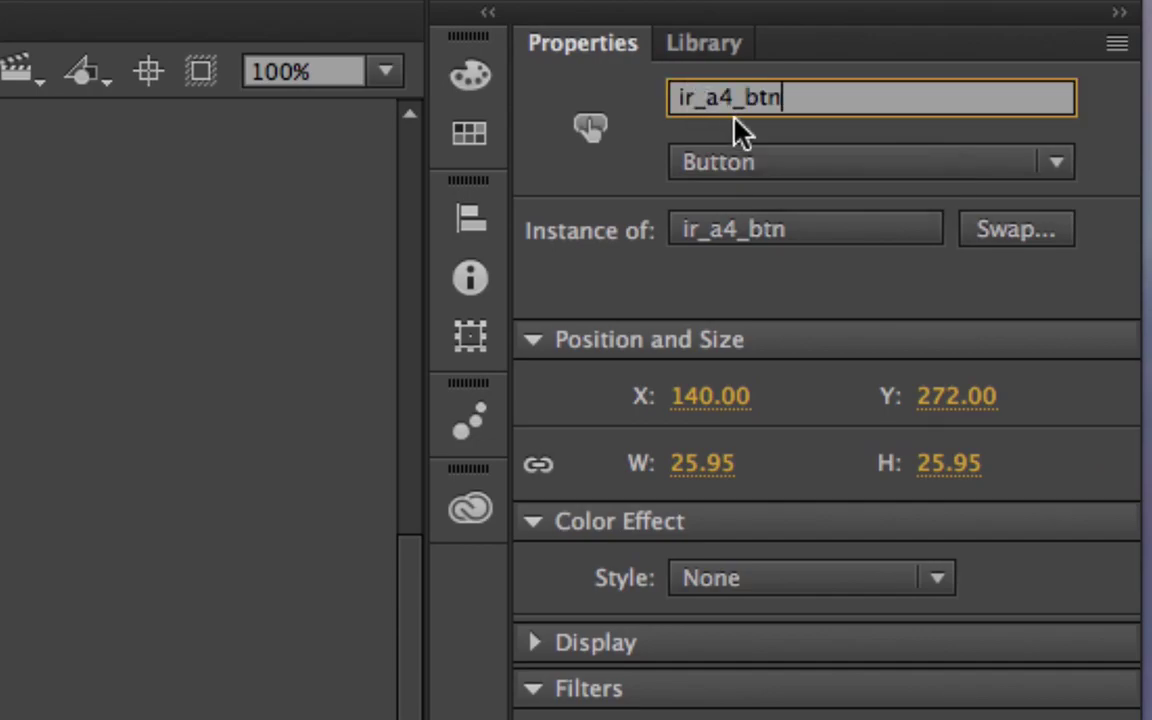
left_click(194, 414)
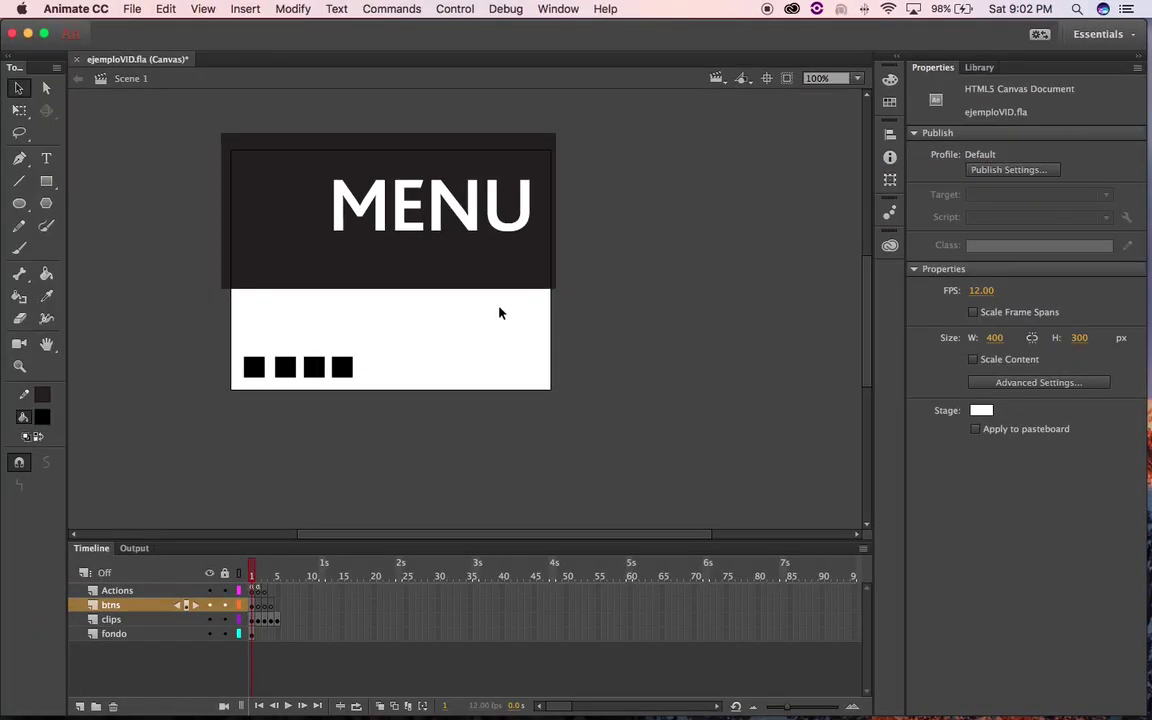
left_click(348, 373)
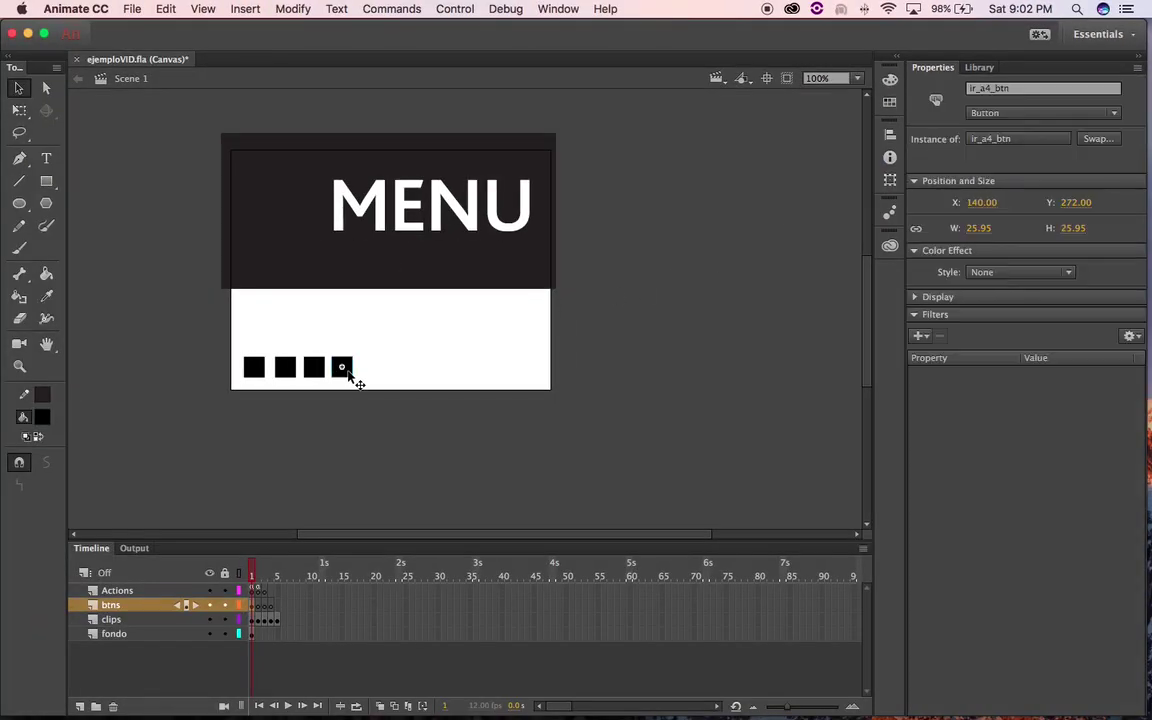
- Preview the clip on frame 2 of the timeline and return to the menu on frame 1
left_click(255, 369)
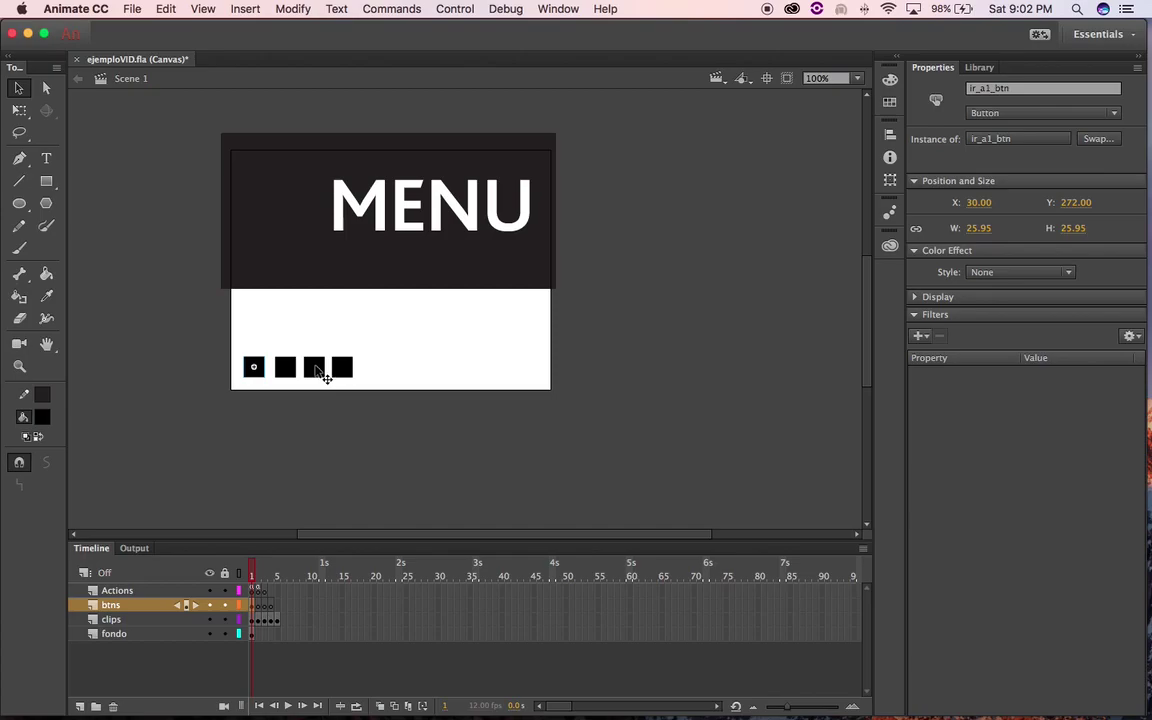
left_click(252, 578)
left_click_drag(252, 580, 226, 583)
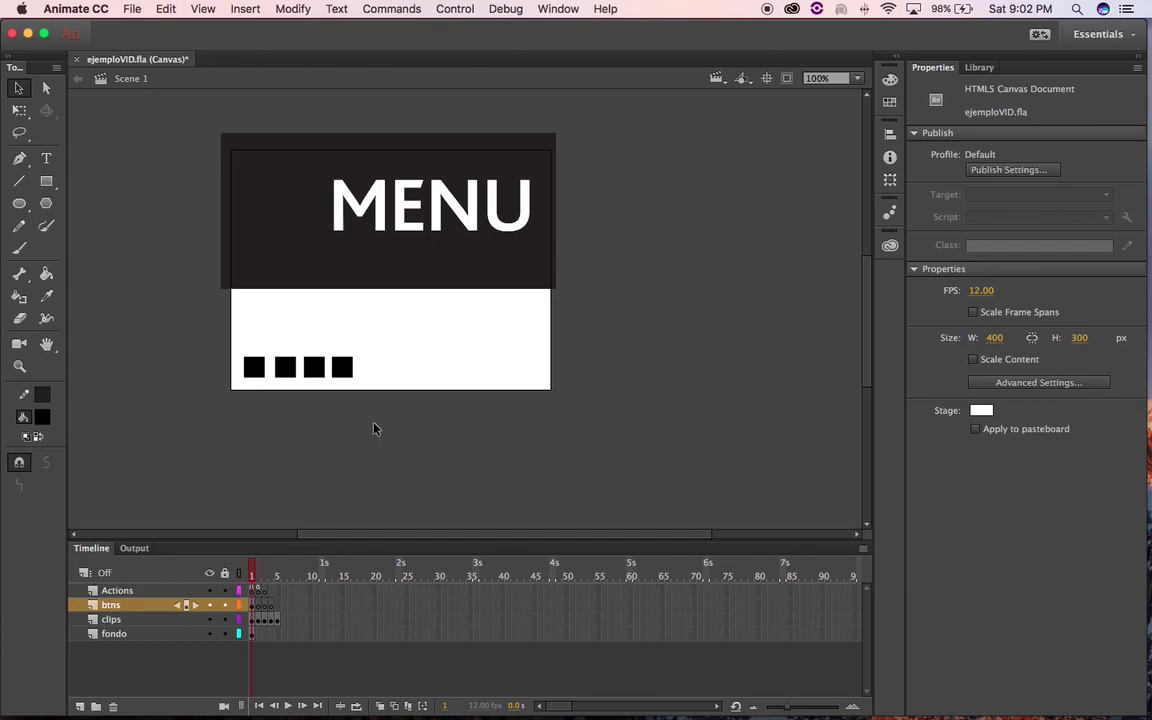
left_click(257, 578)
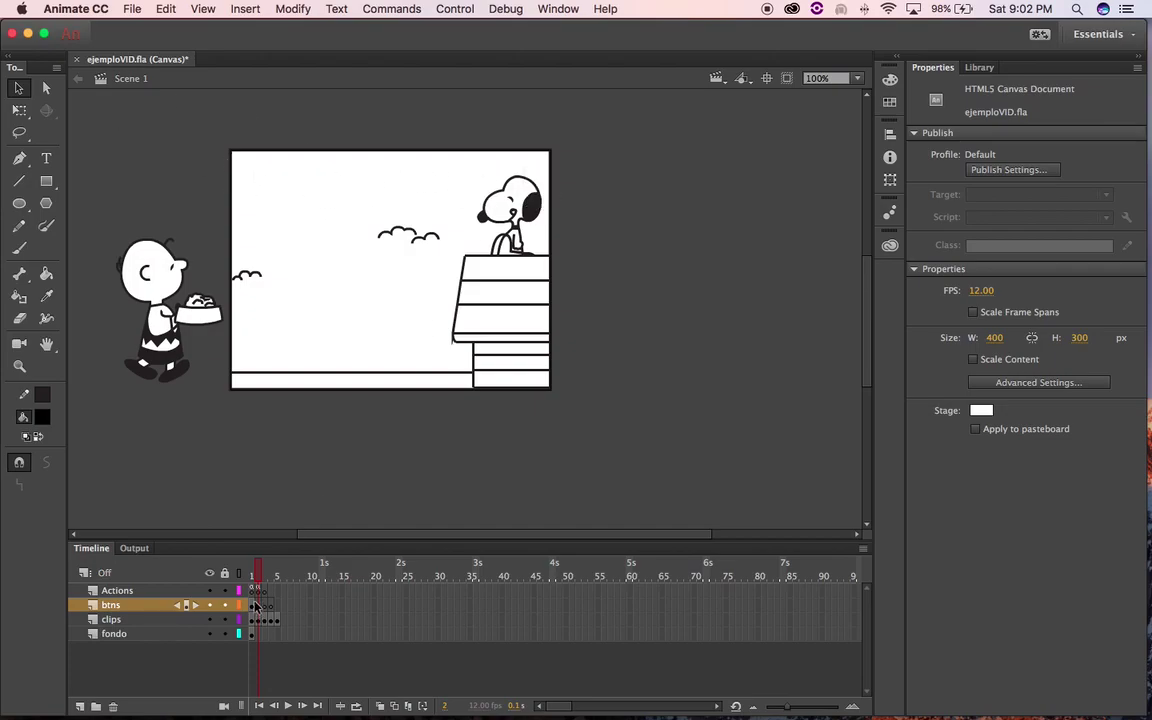
key("comma")
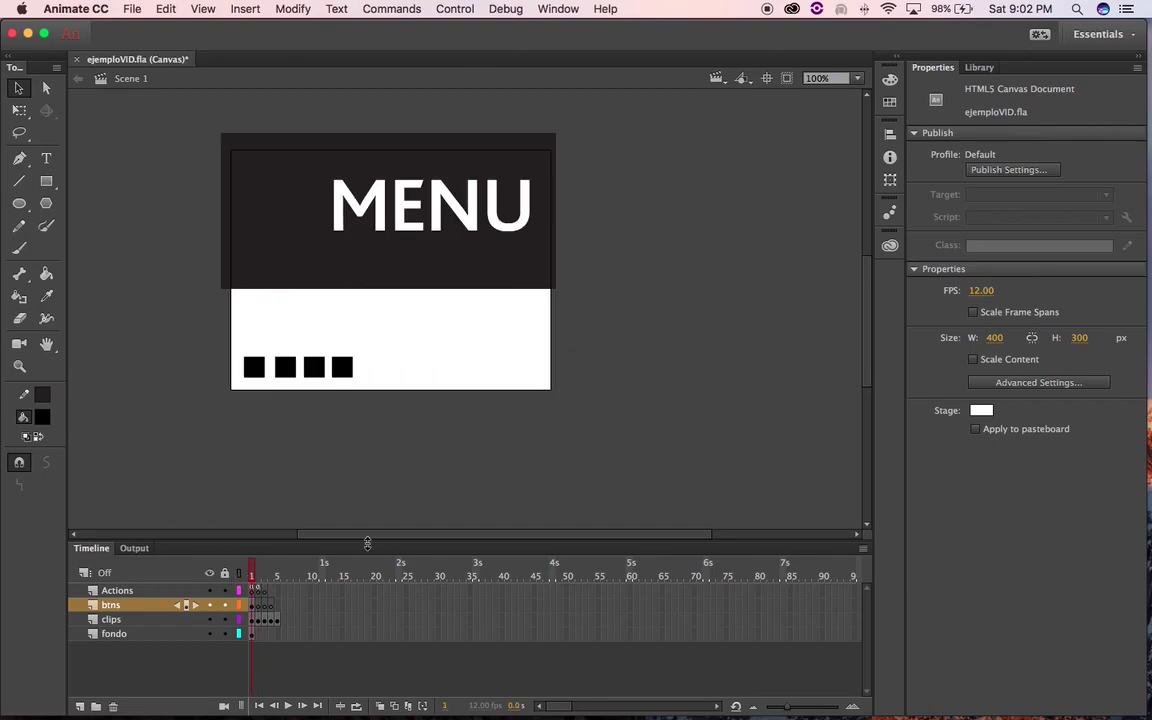
- Apply the HTML5 Canvas timeline navigation code snippet "Click to Go to Frame and Stop" to the first square's button
left_click(254, 370)
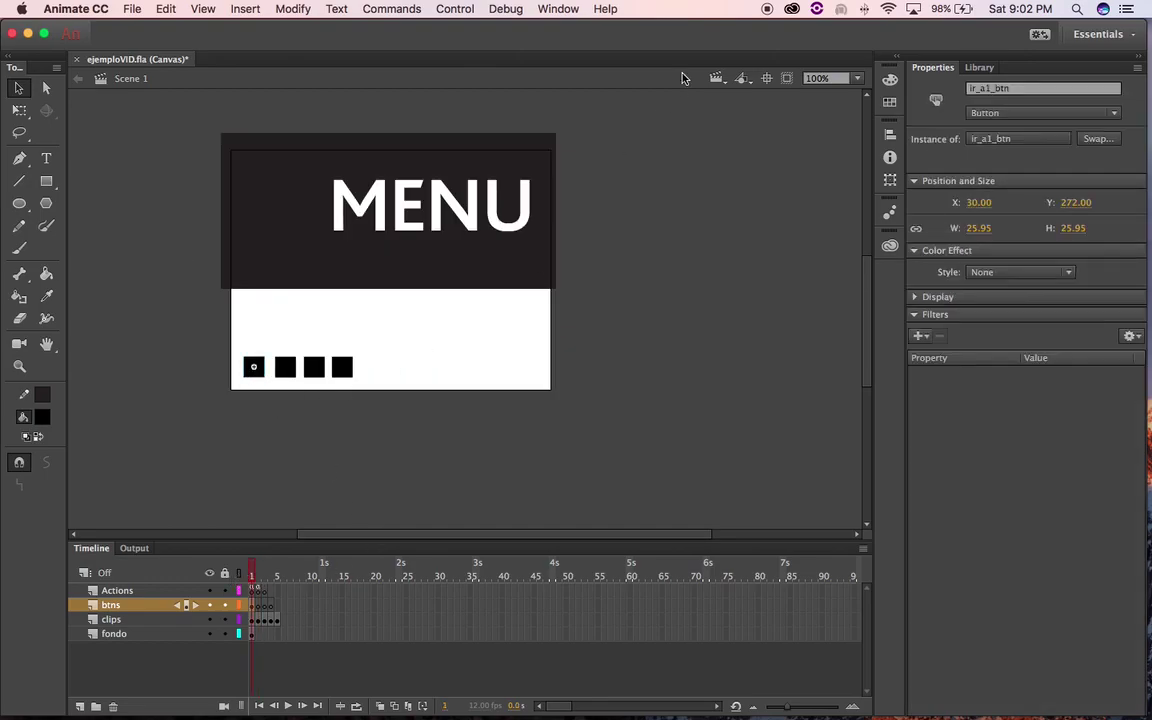
left_click(553, 10)
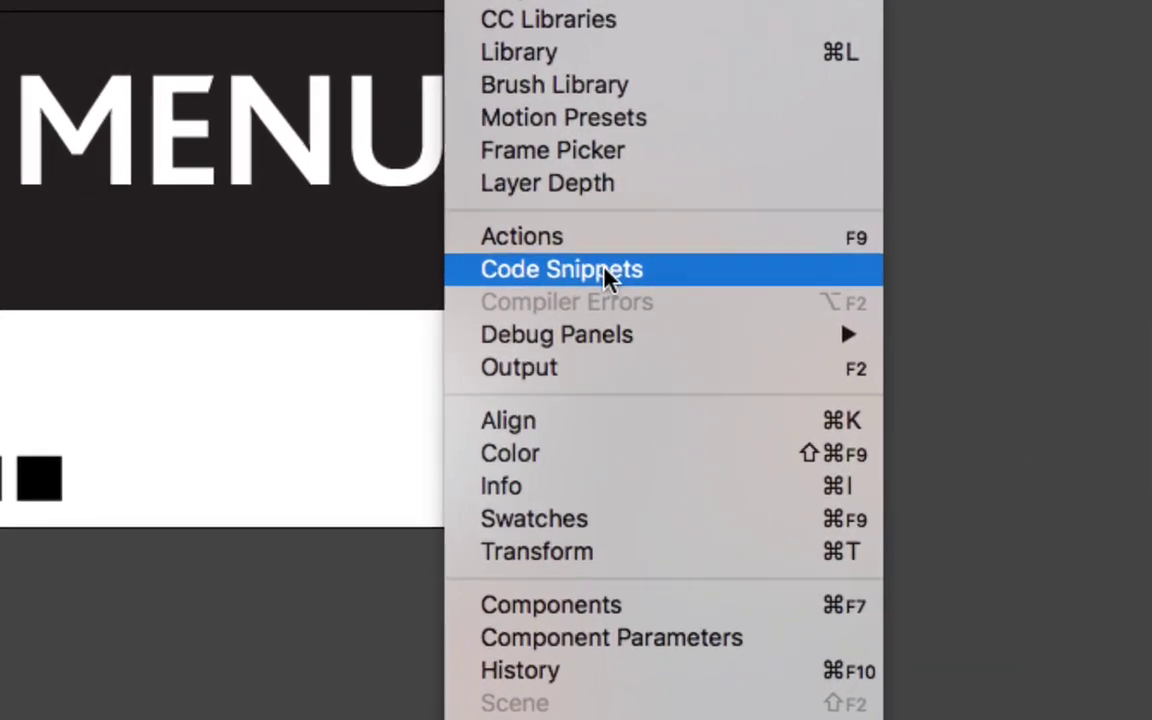
left_click(609, 271)
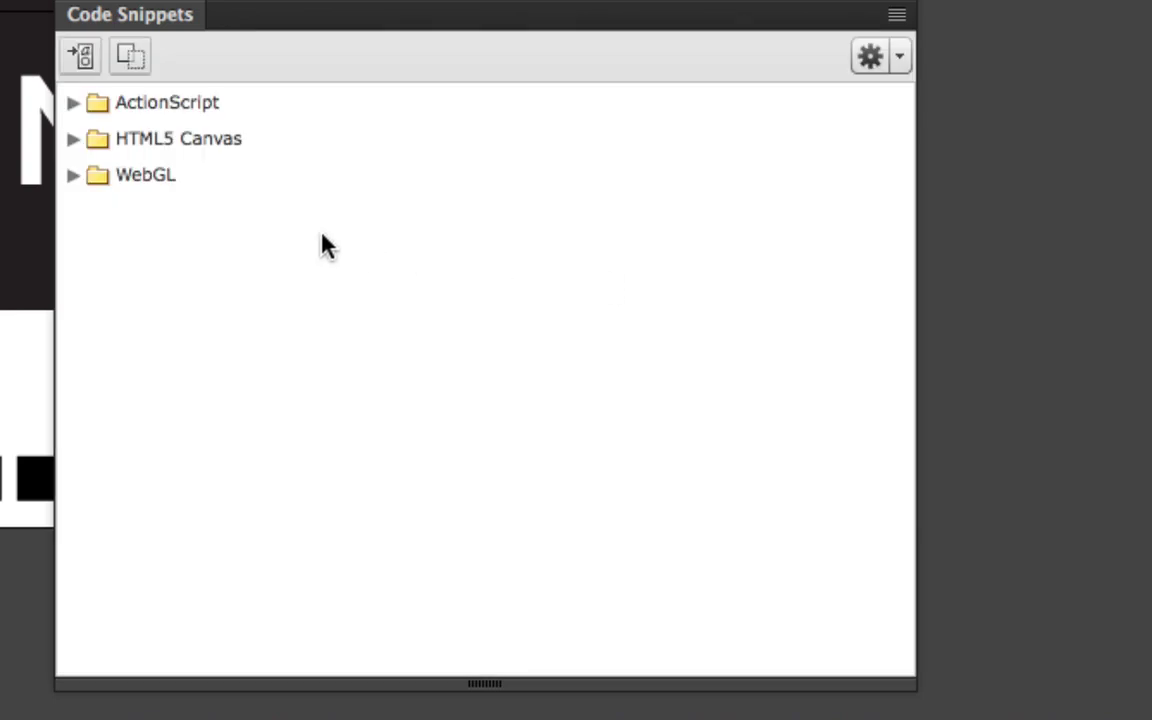
left_click(70, 140)
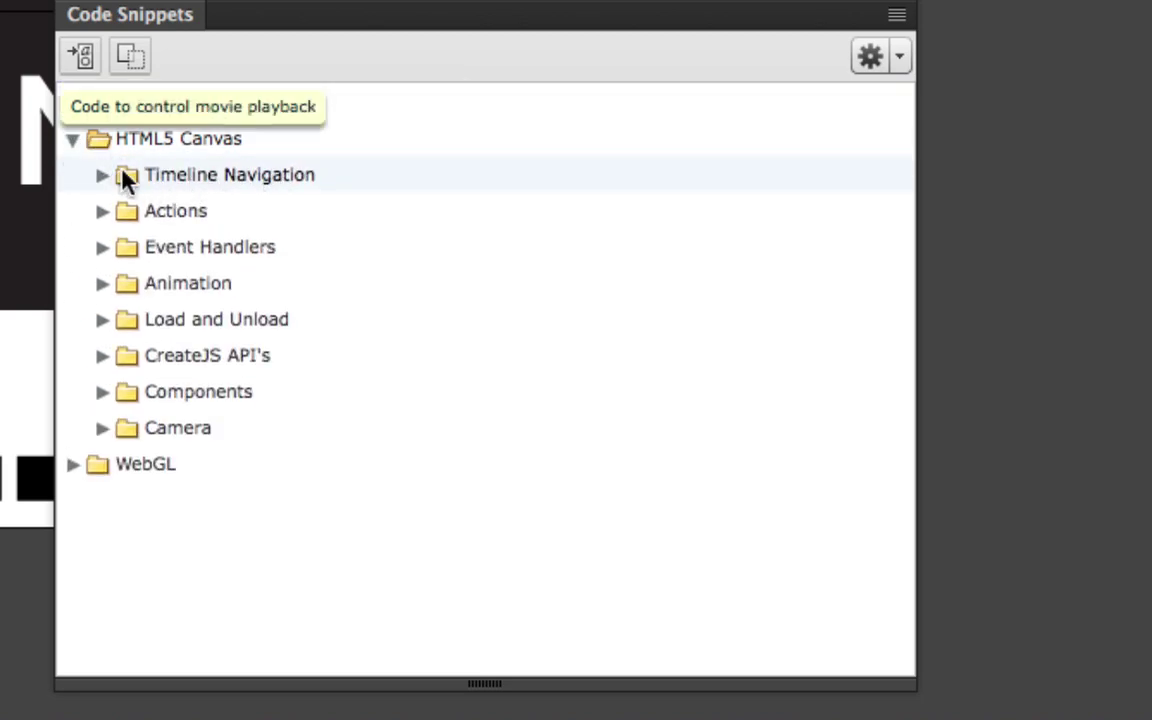
left_click(101, 176)
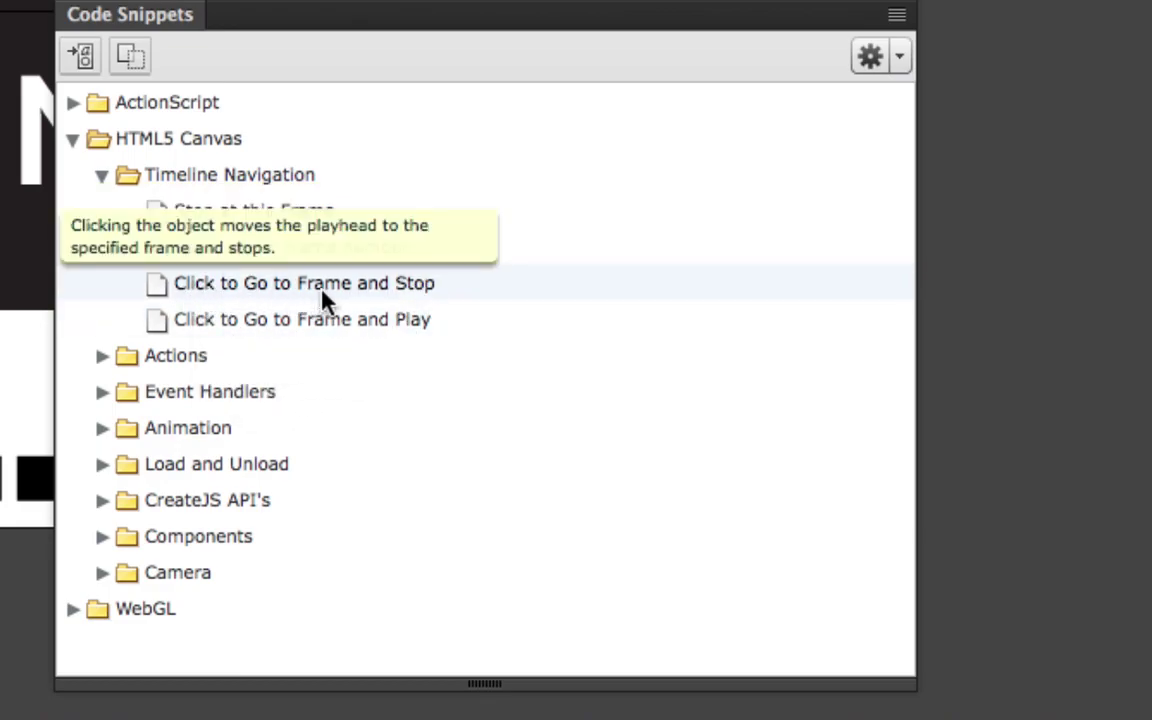
double_click(256, 290)
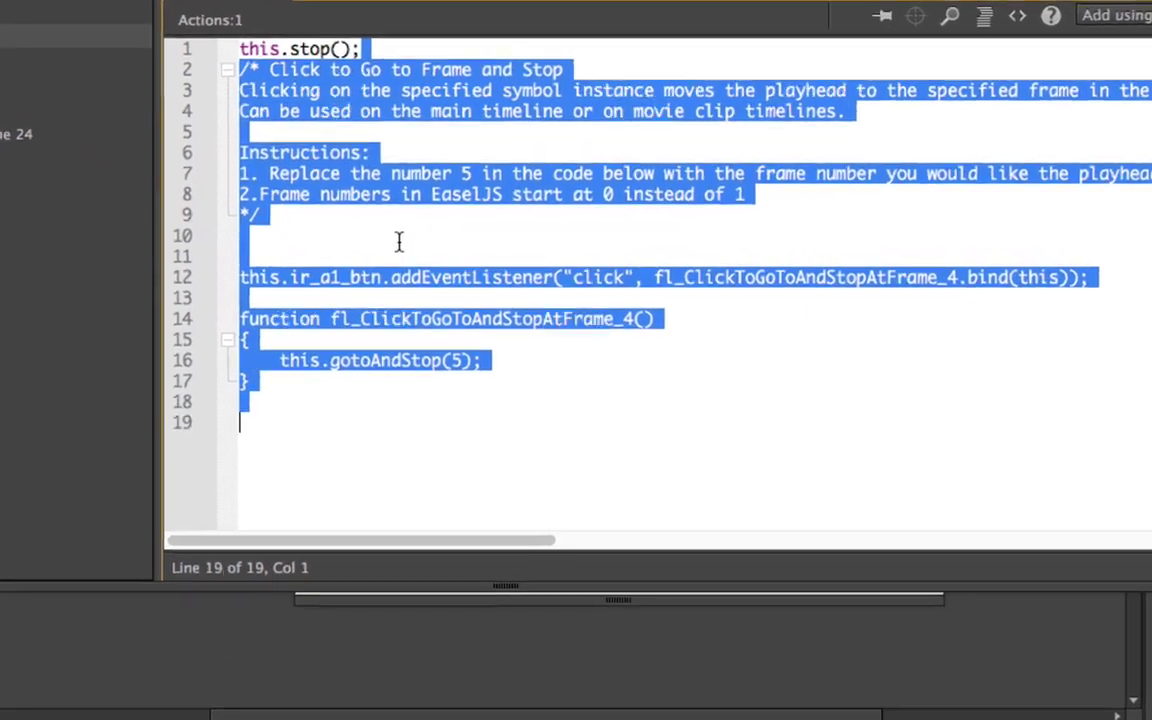
- Delete the snippet's instruction comment block from the frame 1 script, keeping this.stop() and the listener code
left_click(344, 239)
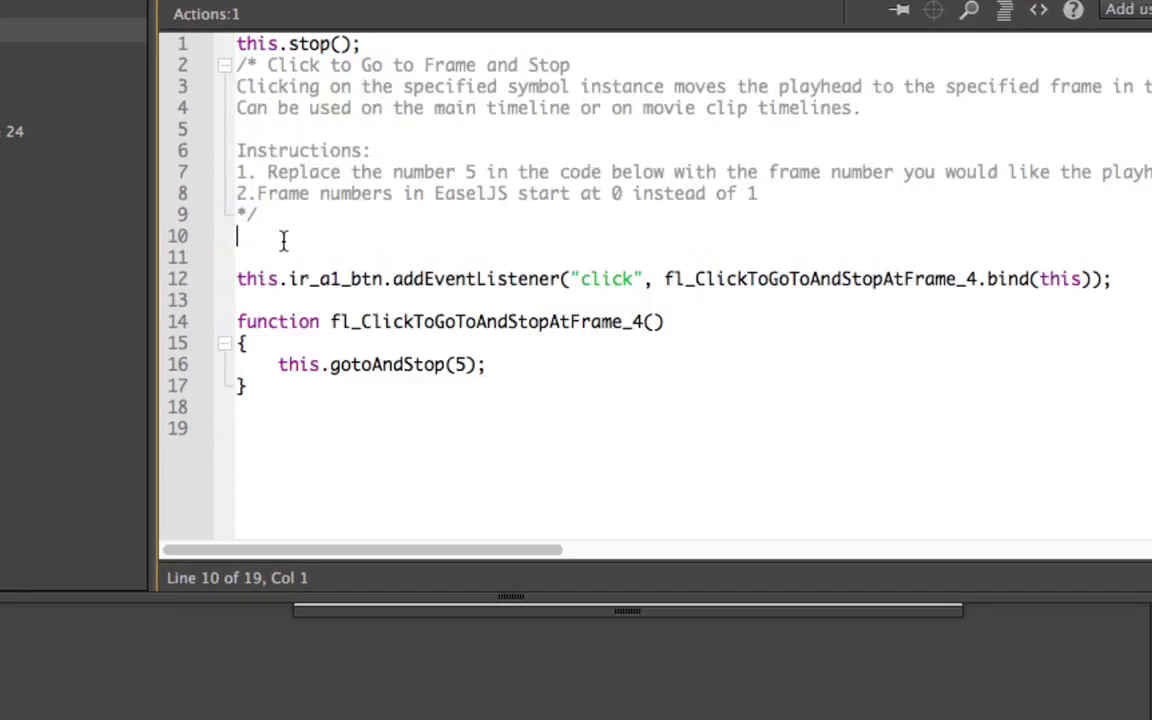
left_click_drag(279, 249, 238, 72)
key("BackSpace")
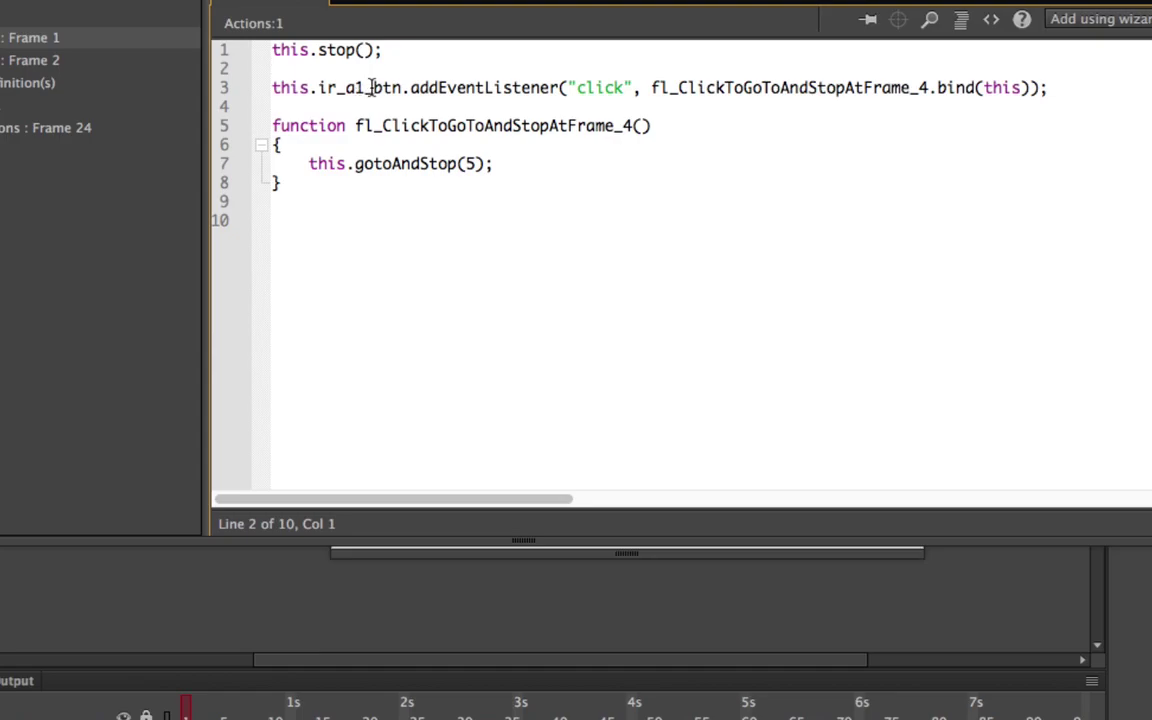
- Set the frame number in the function's gotoAndStop call to 1
left_click(476, 164)
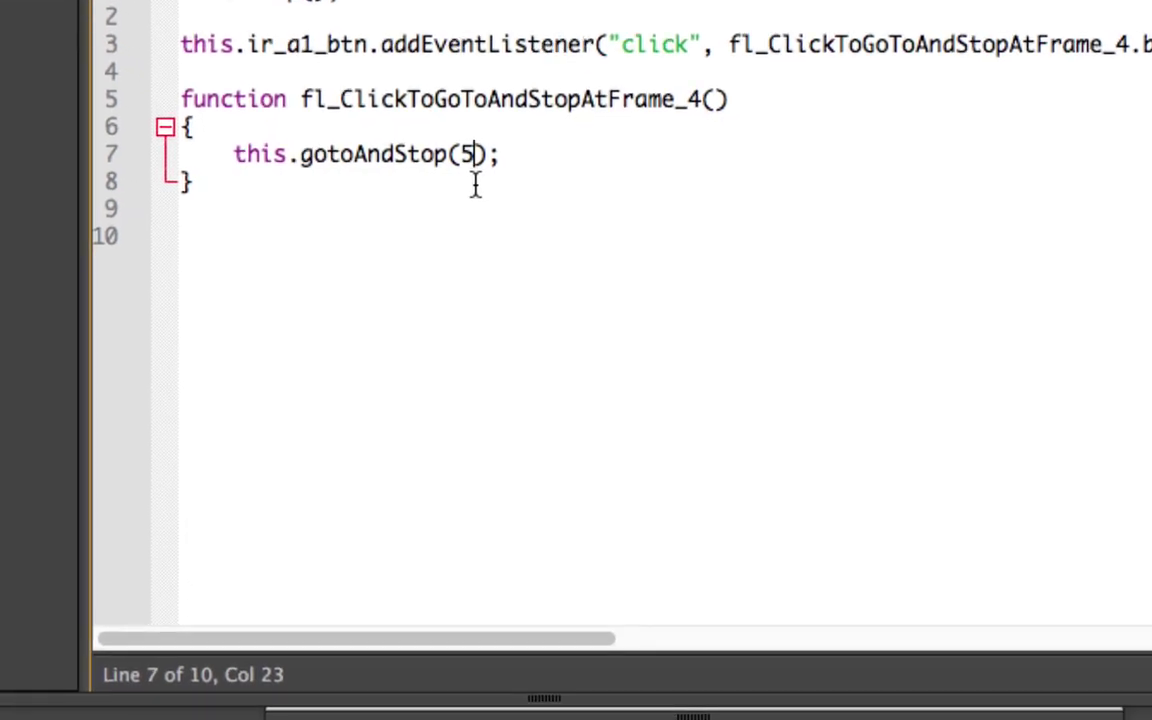
key("BackSpace")
type("1")
- Rename the click handler to ira1FN in both the ir_a1_btn event listener and the function declaration
left_click_drag(527, 45, 922, 48)
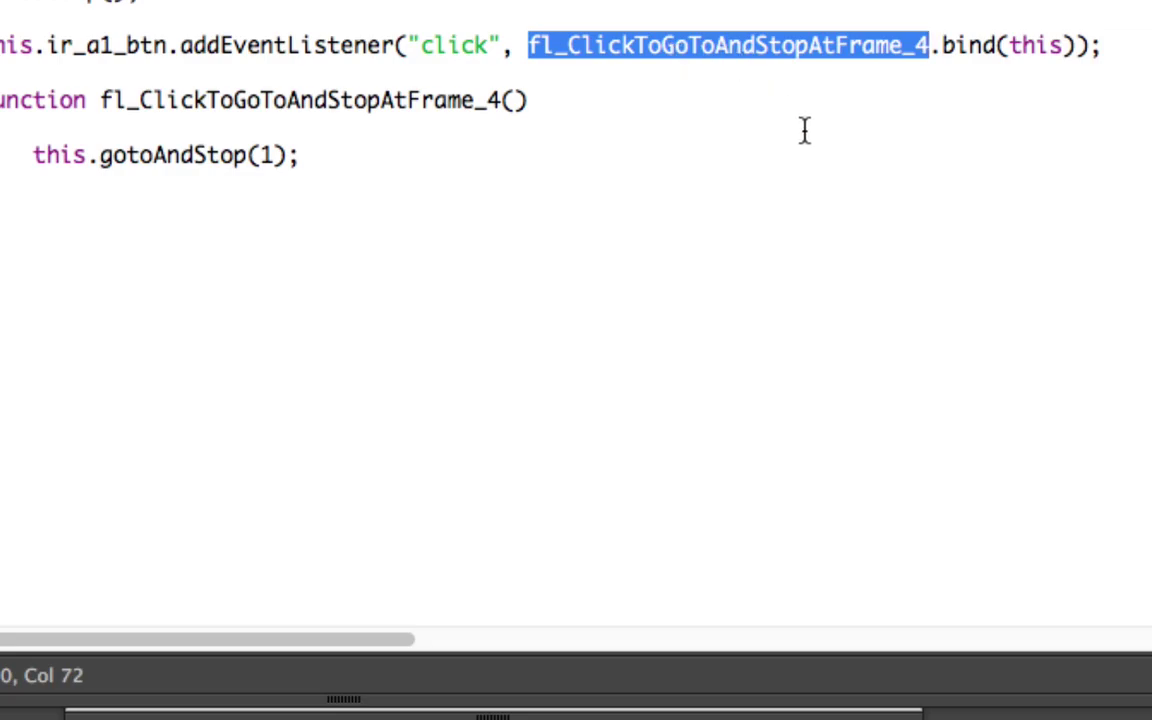
type("ira1")
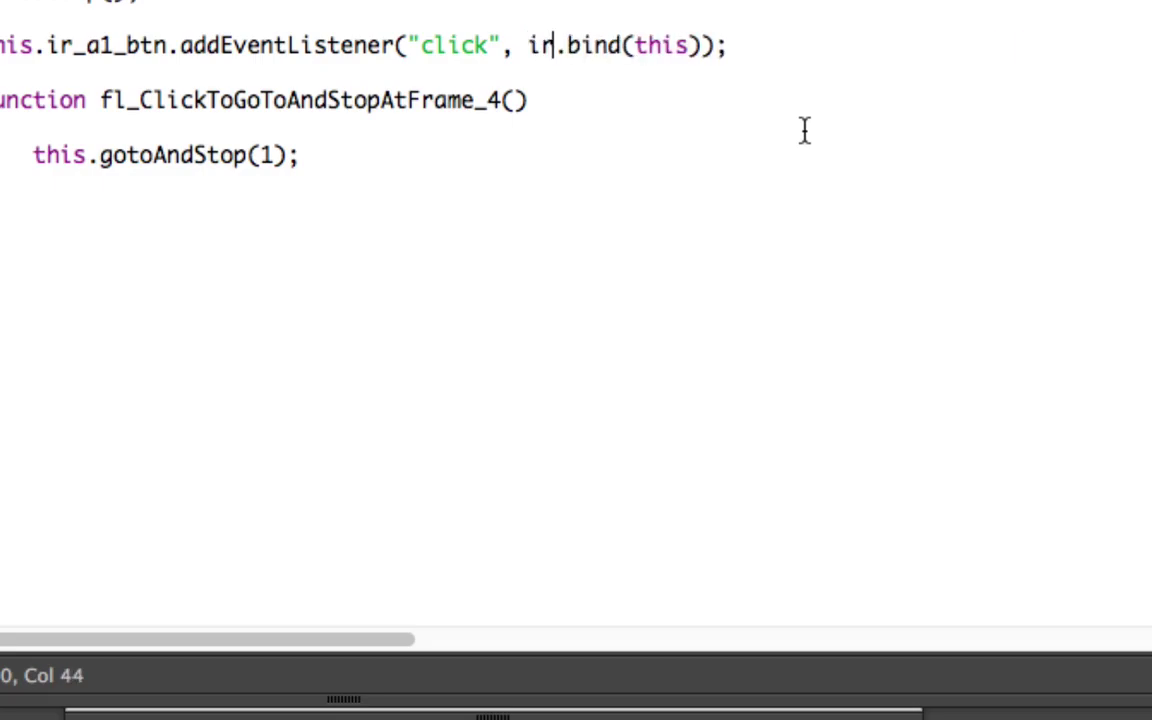
type("FN")
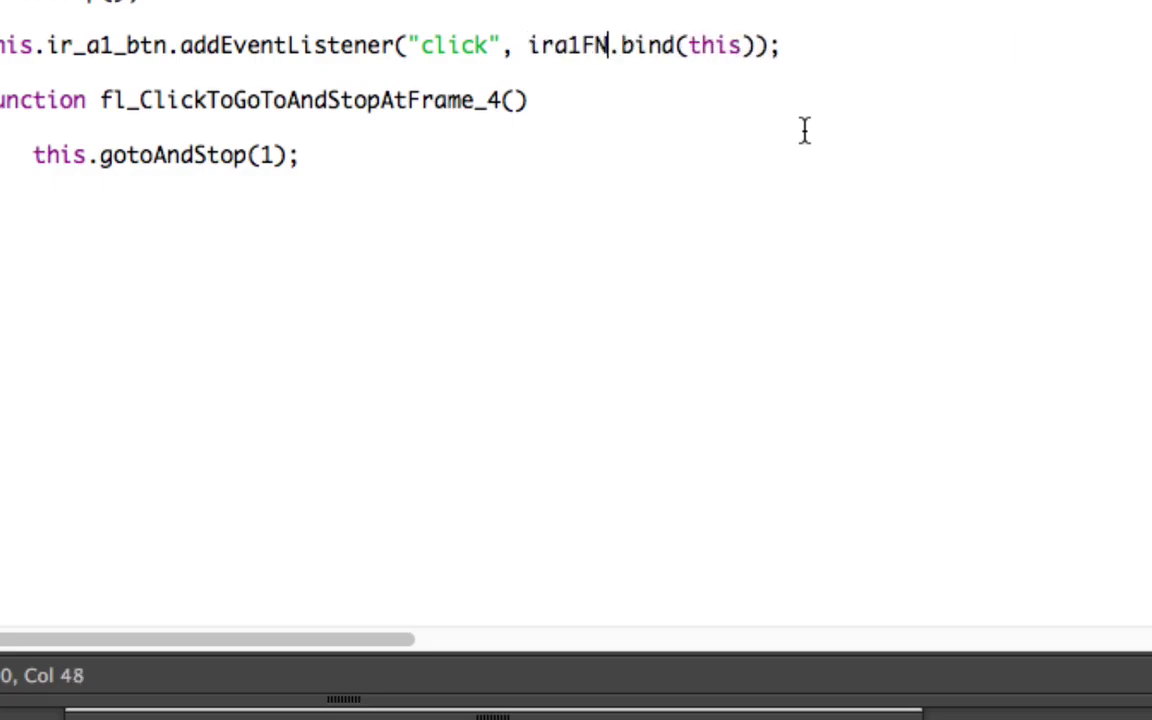
left_click_drag(528, 45, 607, 57)
key("super+c")
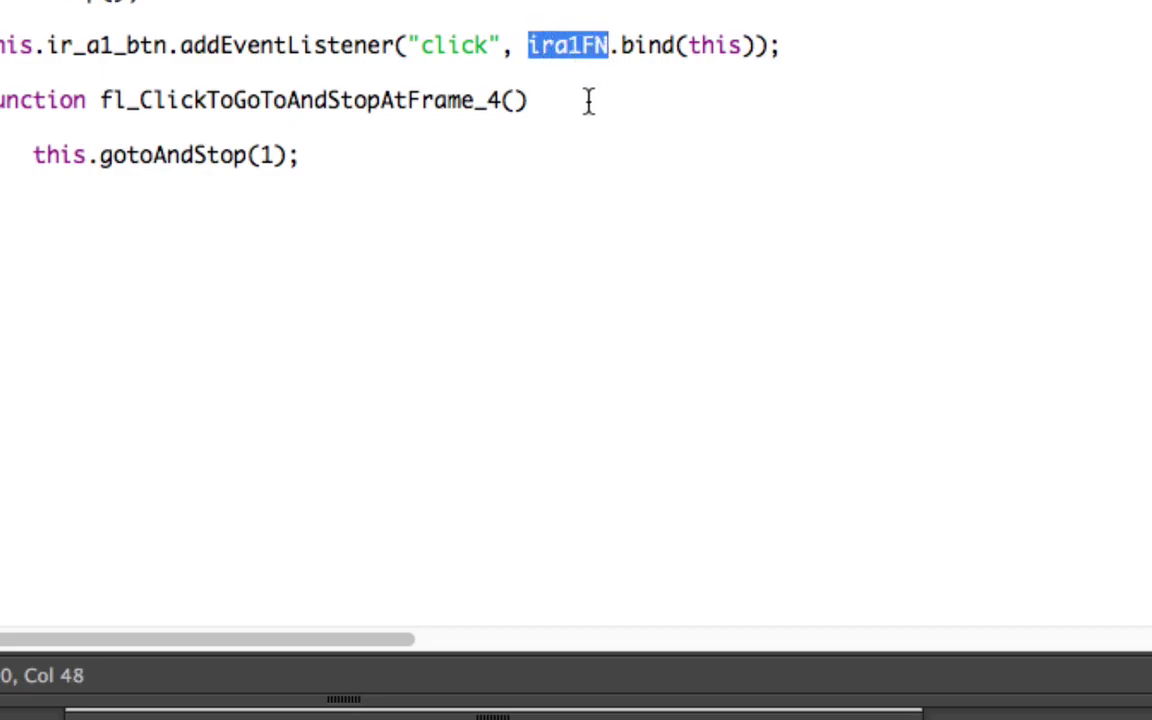
left_click_drag(101, 100, 499, 108)
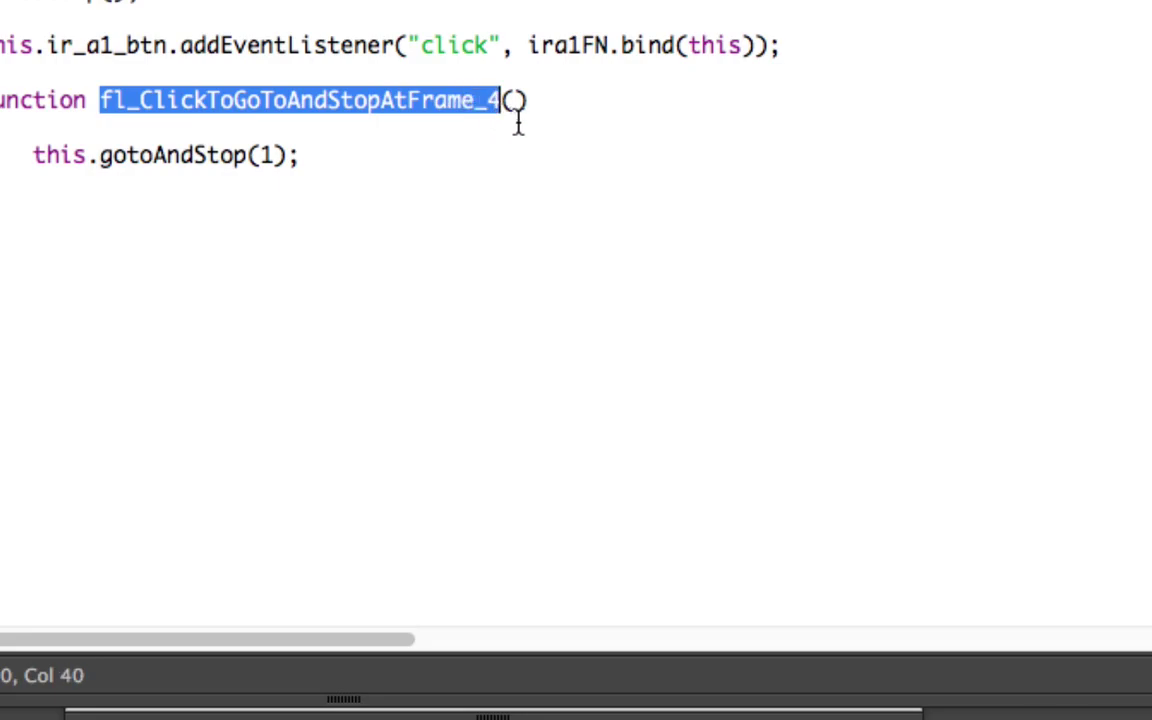
key("super+v")
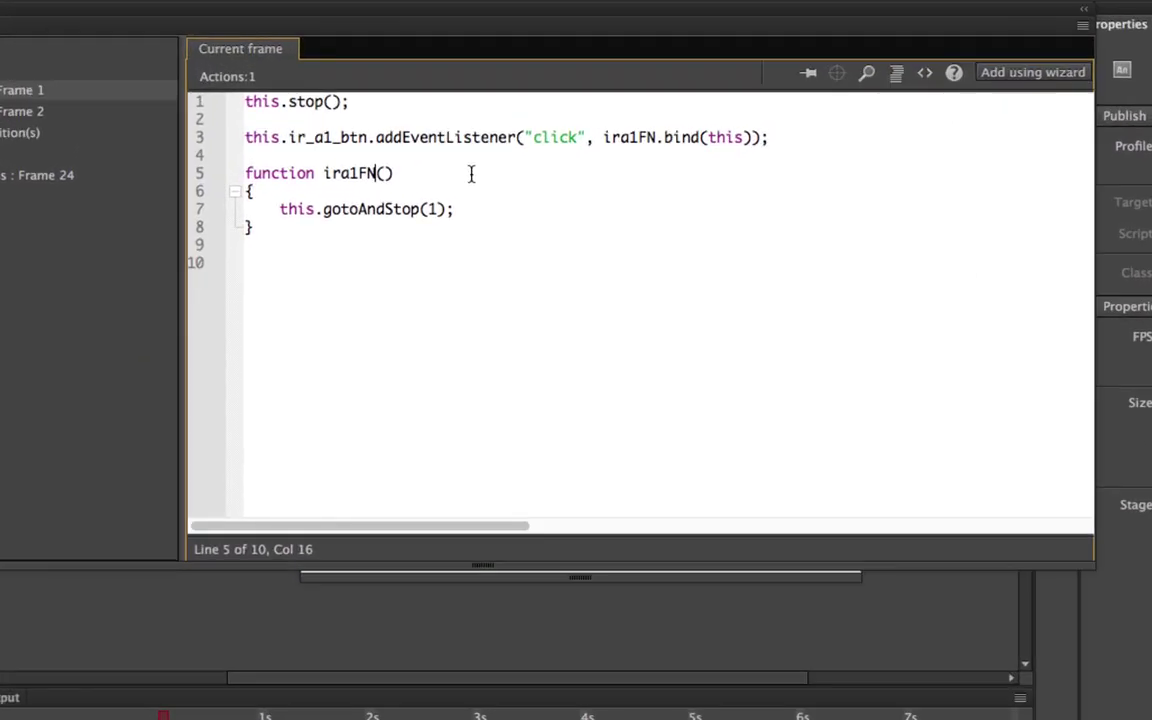
- Select the ir_a1_btn listener together with the whole ira1FN function in the frame 1 script
left_click_drag(250, 228, 242, 139)
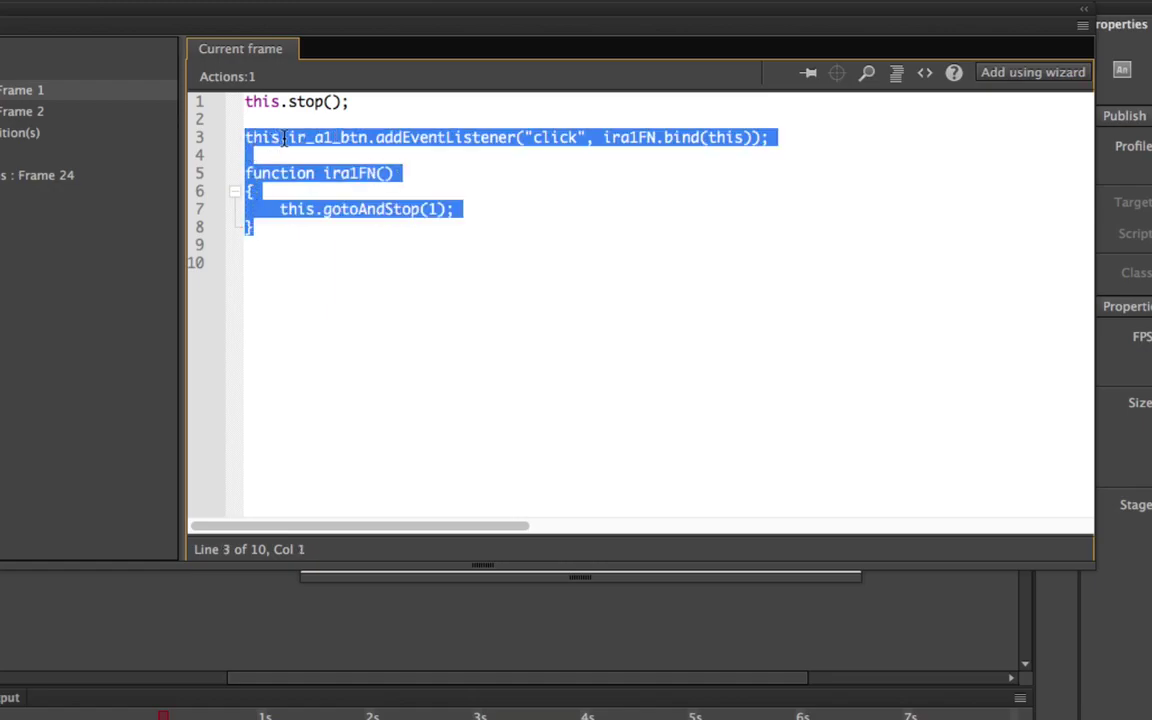